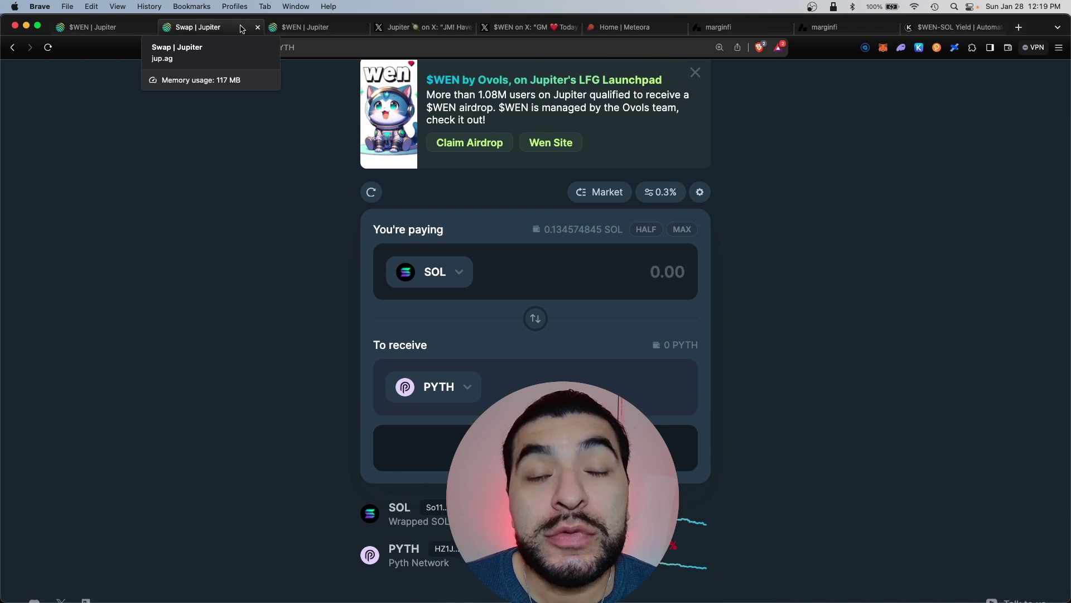
- Flip through the WEN claim, Meteora WEN-USDC pool and marginfi tabs, ending on Kamino's WEN-SOL vault
click(322, 27)
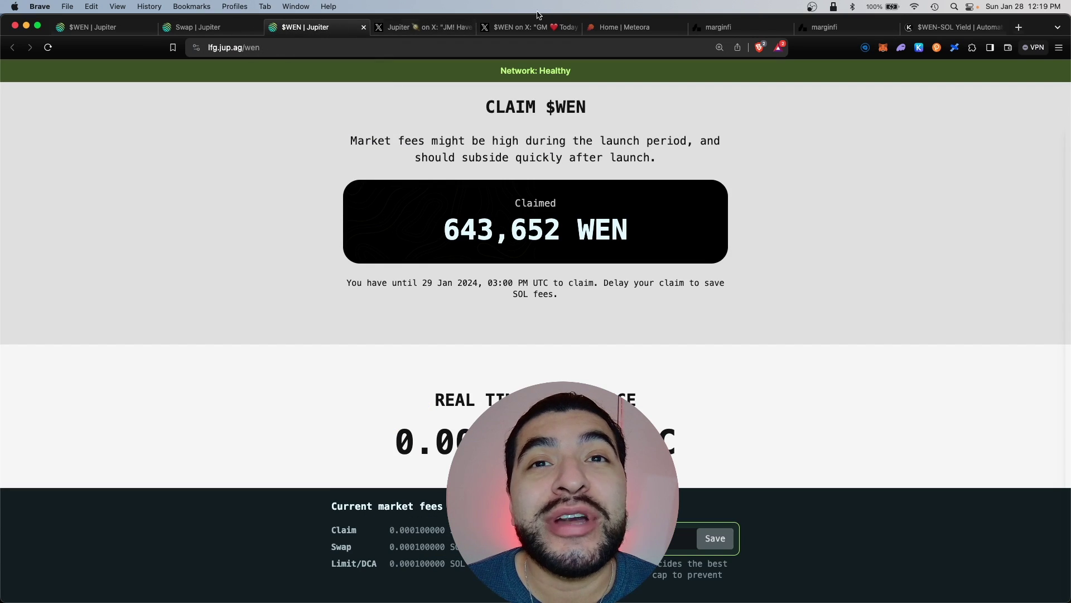
click(604, 27)
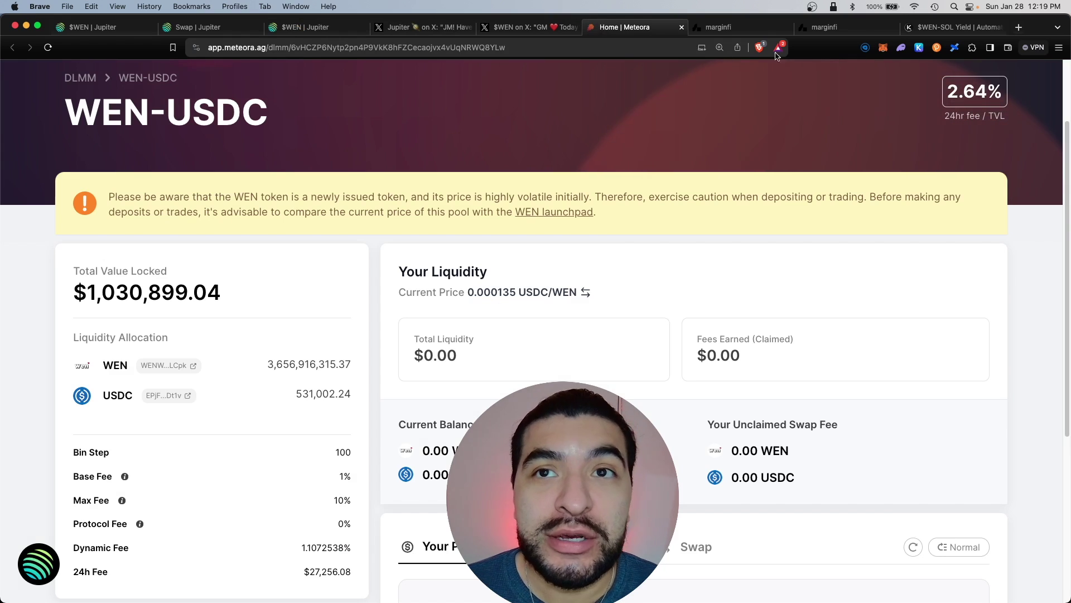
key(ctrl+Tab)
key(ctrl+Tab)
key(ctrl+Tab)
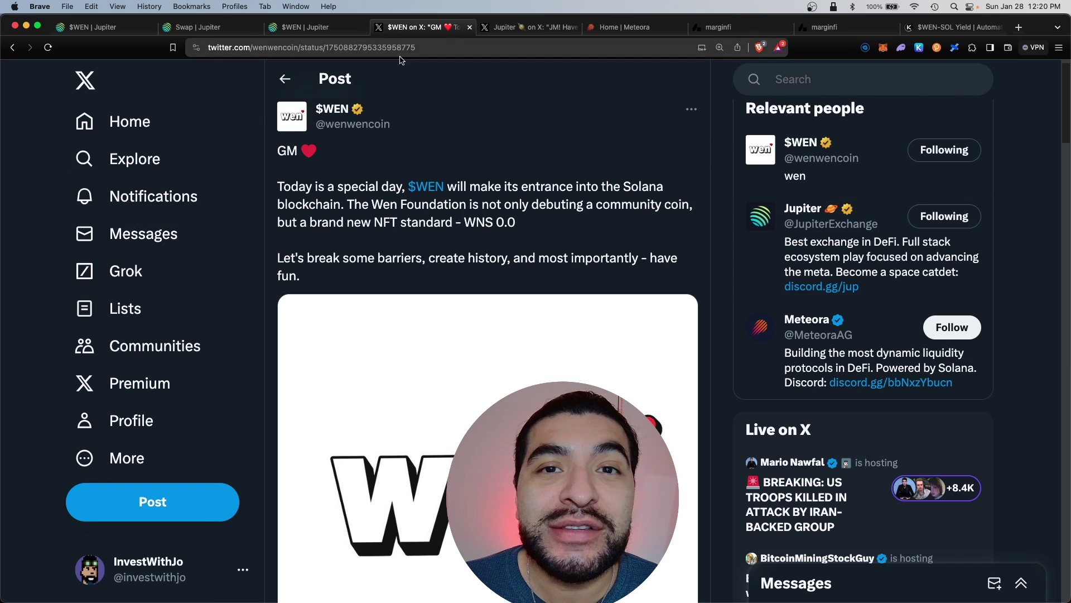
- View Jupiter's WEN airdrop reminder post on X, then go back to the Jupiter swap page
key(ctrl+Tab)
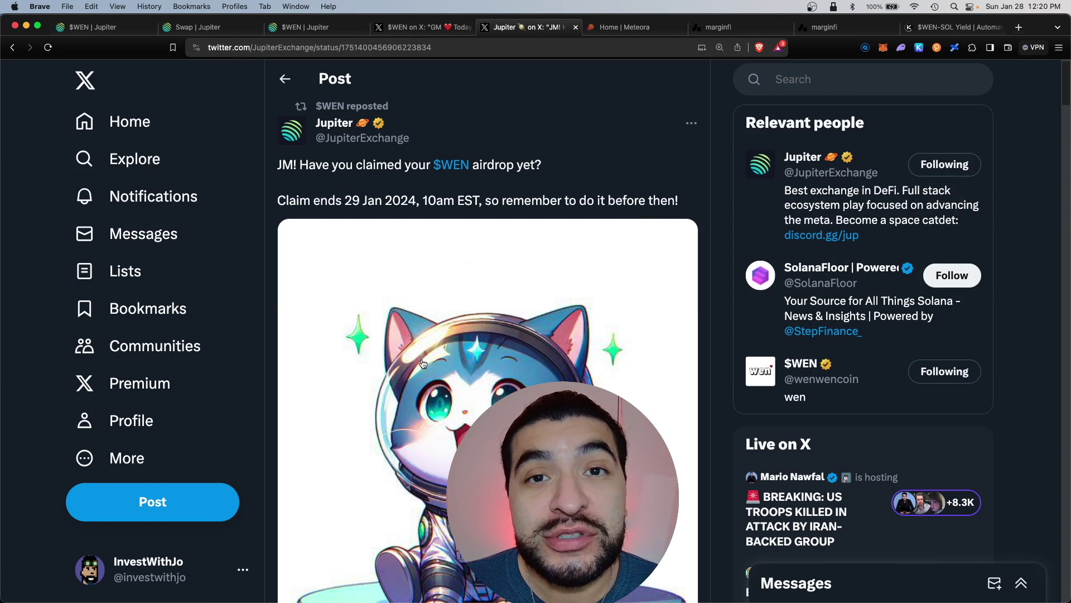
key(super+2)
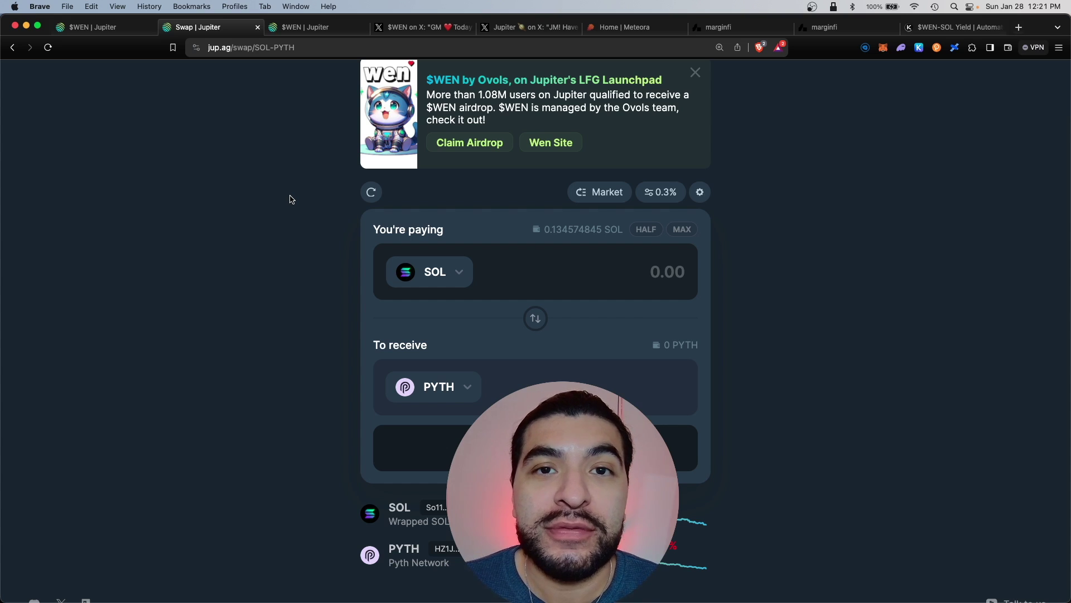
- Open the lfg.jup.ag/wen airdrop claim site from the $WEN banner and switch to its tab
scroll(290, 199, up, 3)
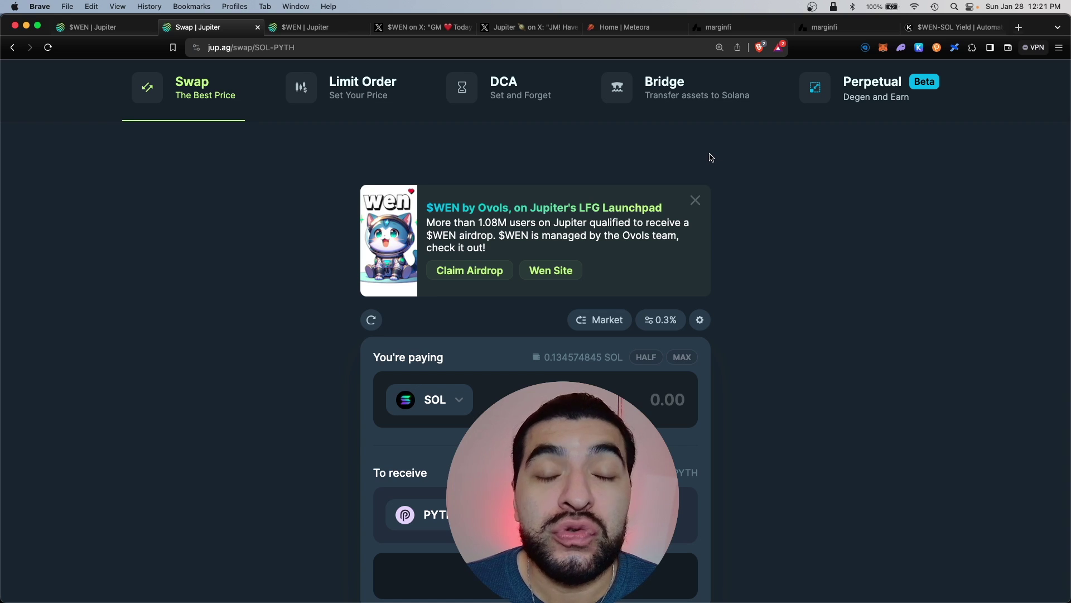
click(456, 273)
key(super+shift+bracketleft)
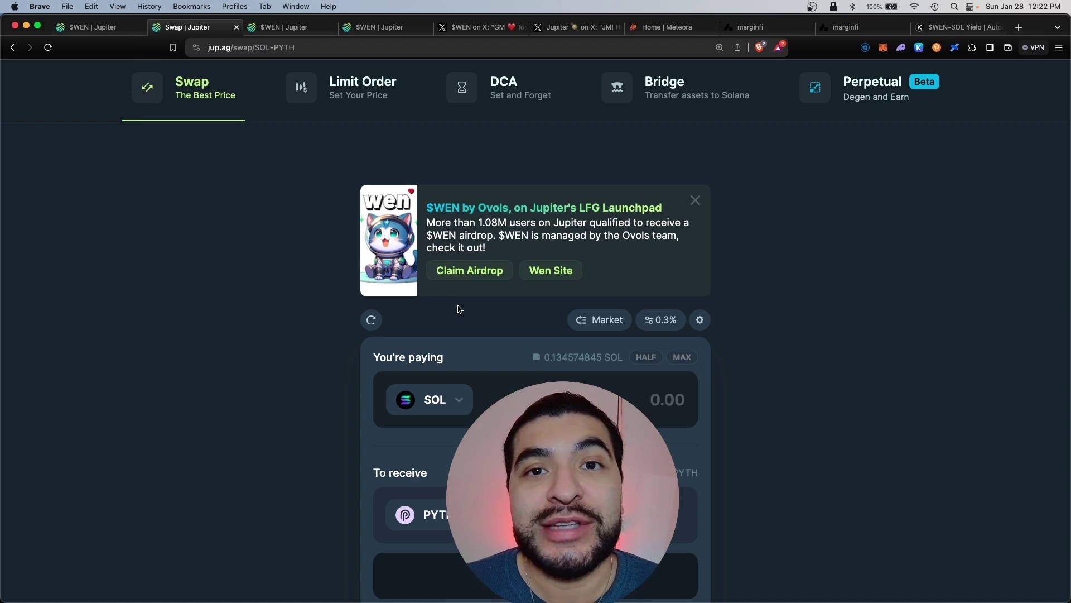
key(super+shift+bracketright)
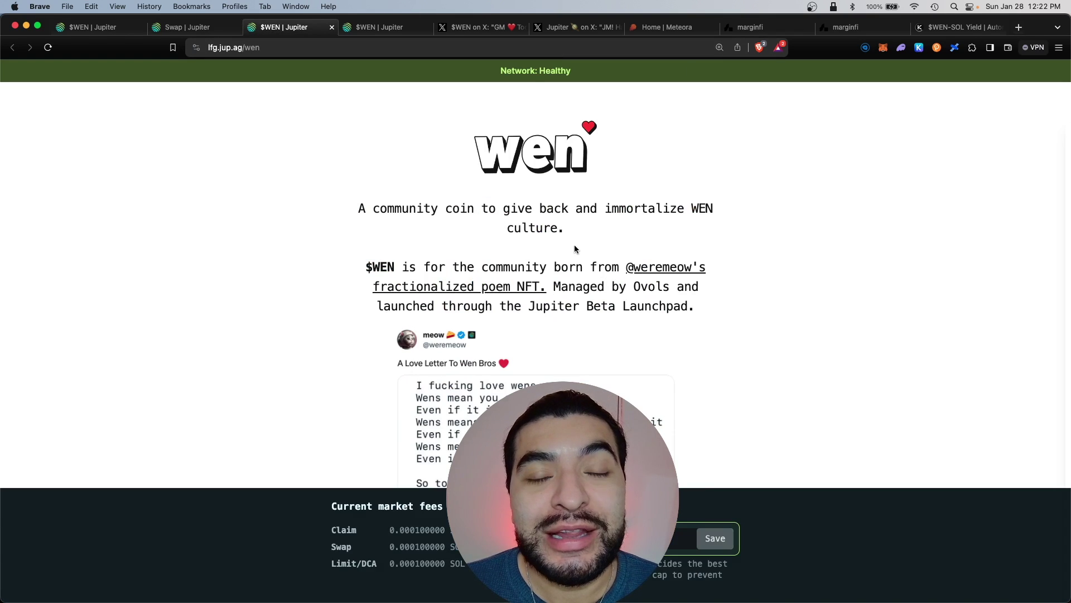
- Highlight the 643,652 WEN claimed and check it in the Phantom wallet's token balances
scroll(575, 249, down, 15)
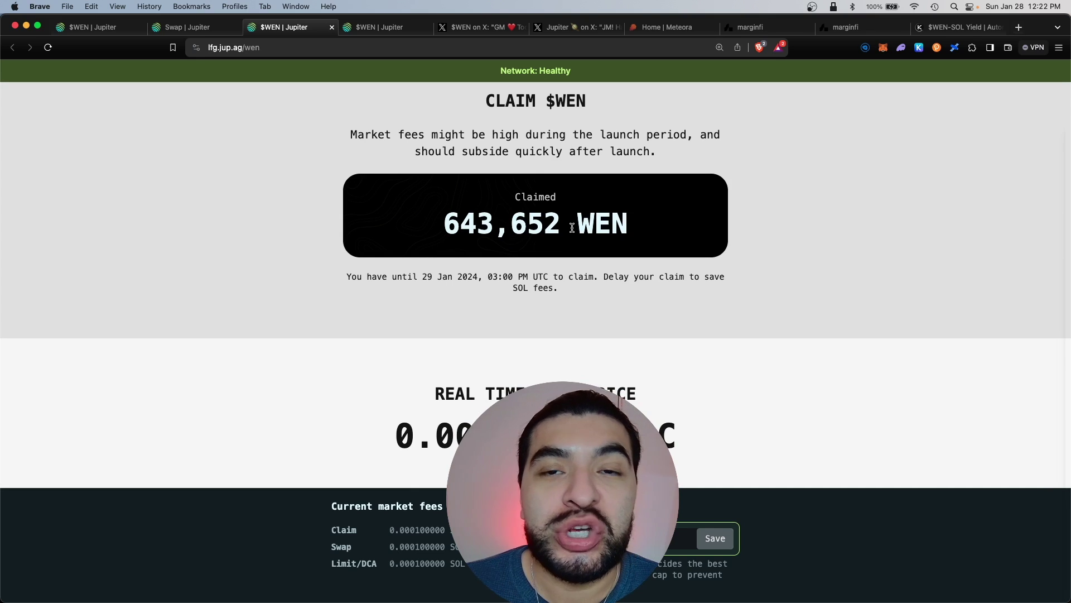
drag(439, 224, 665, 233)
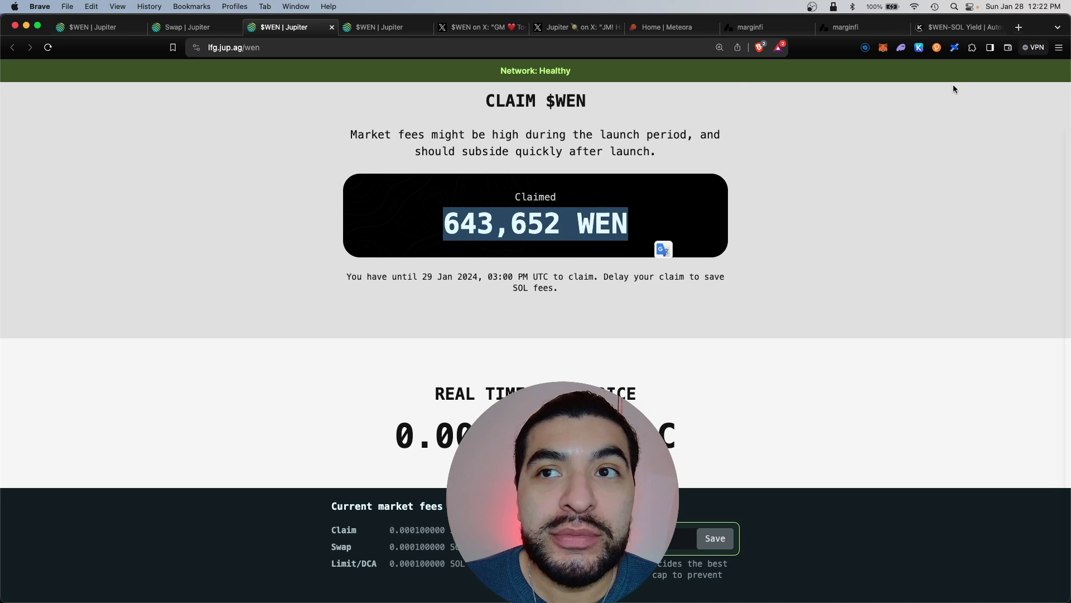
click(901, 47)
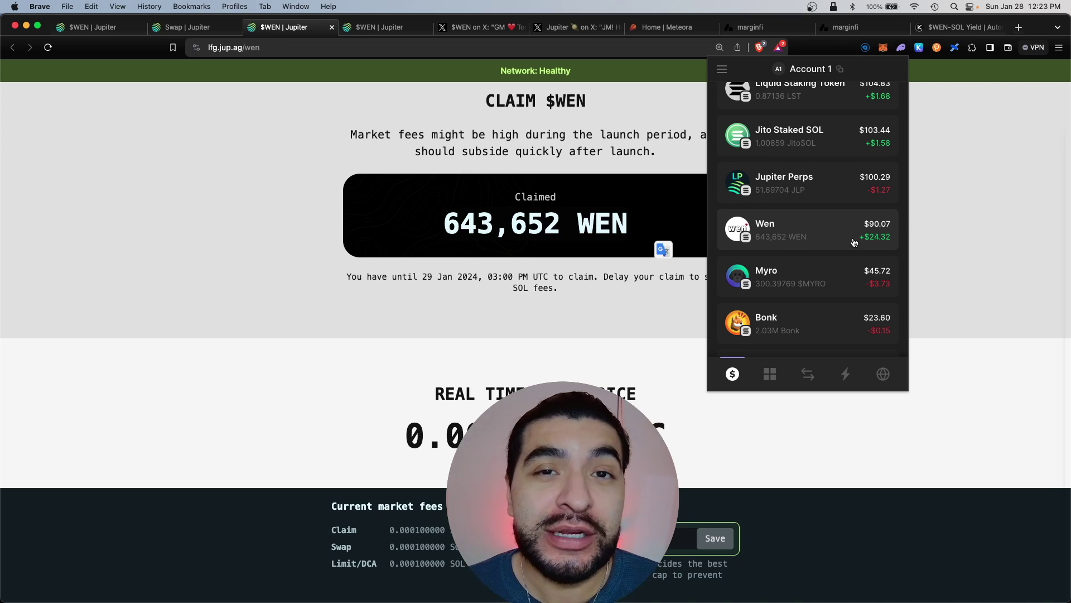
- Close the Phantom popup and scroll to WEN's 0.0001356 USDC spot price and launch pool status
click(442, 143)
scroll(442, 142, down, 5)
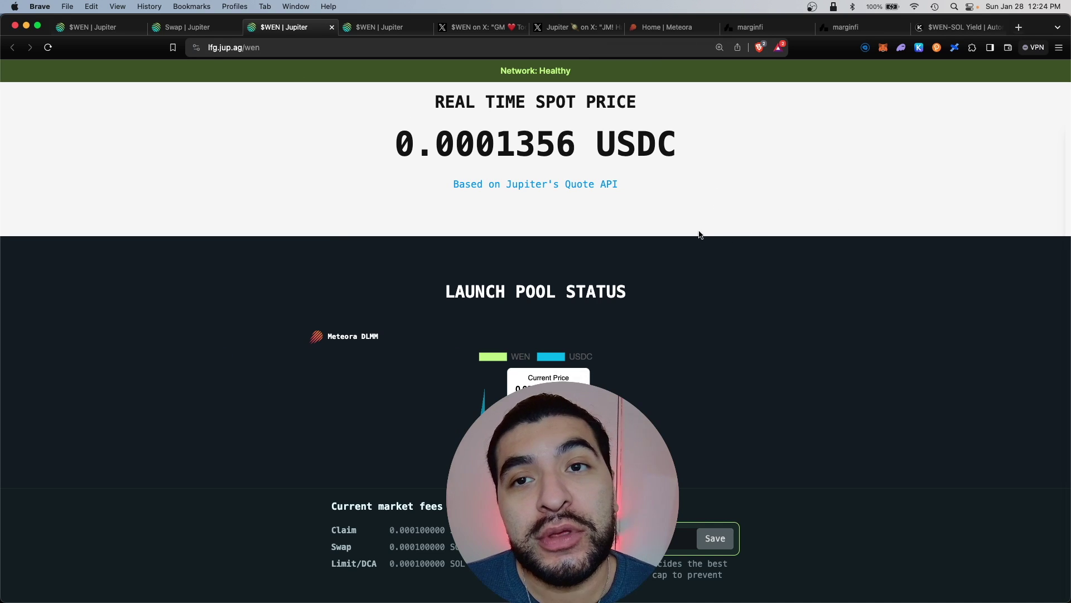
scroll(700, 234, down, 5)
- Set the WEN swap widget to buy WEN, paying with SOL
scroll(678, 233, down, 8)
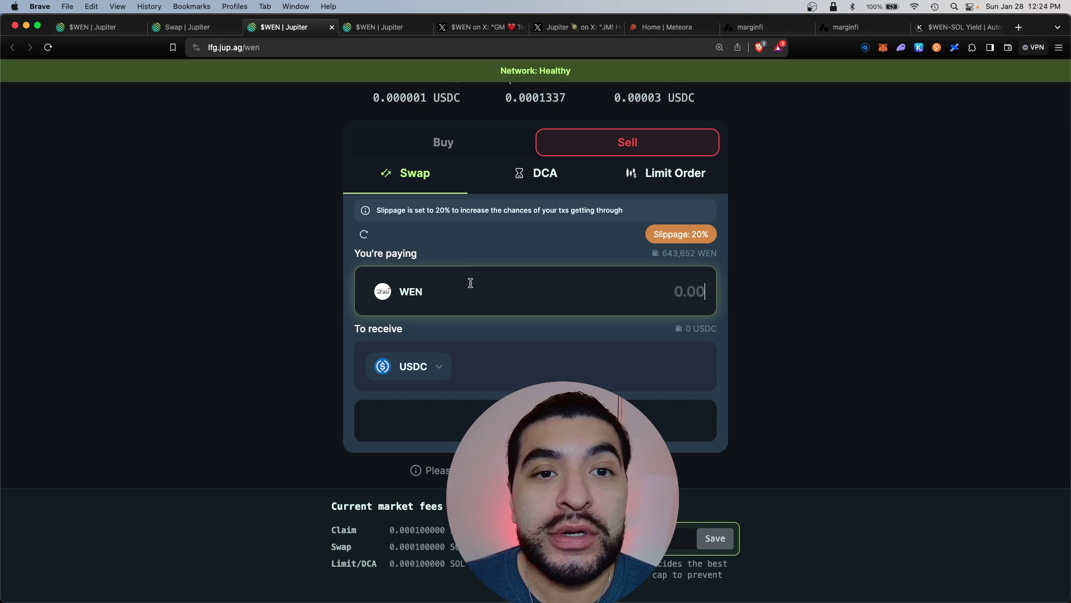
click(429, 366)
click(503, 263)
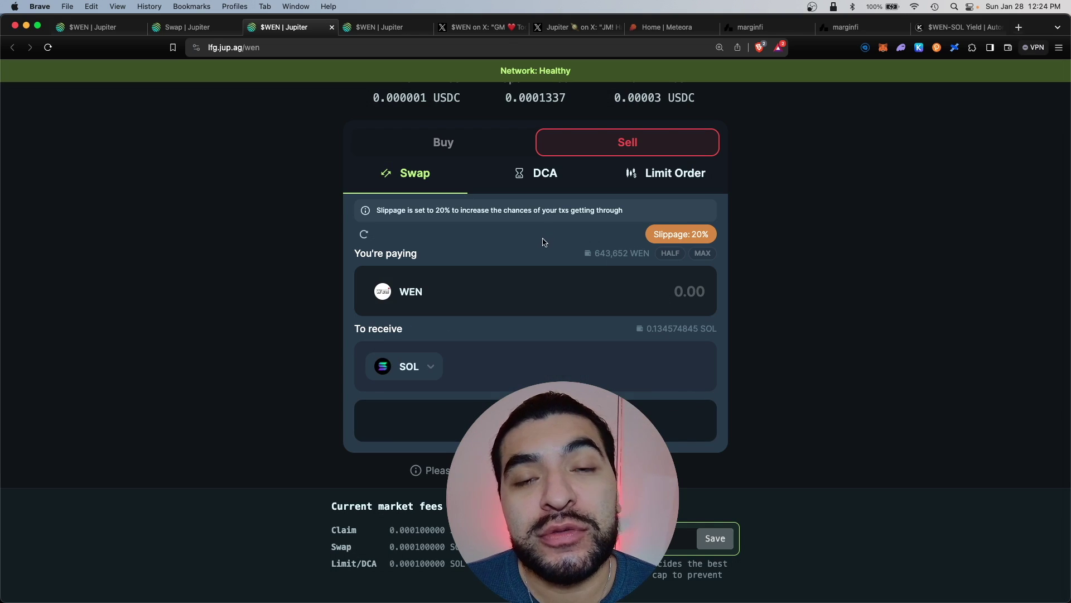
click(446, 148)
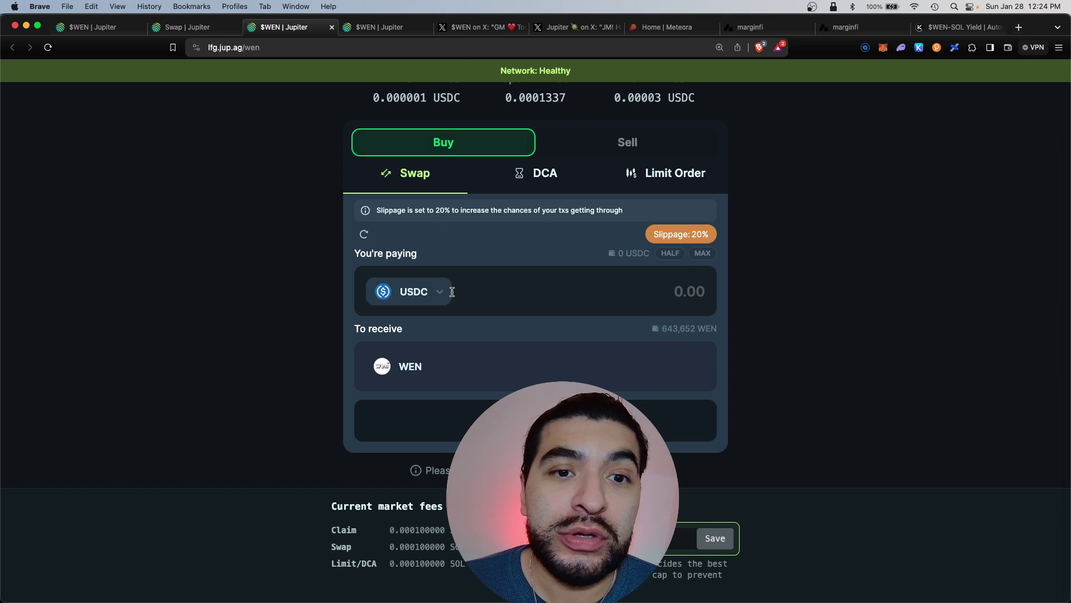
click(431, 308)
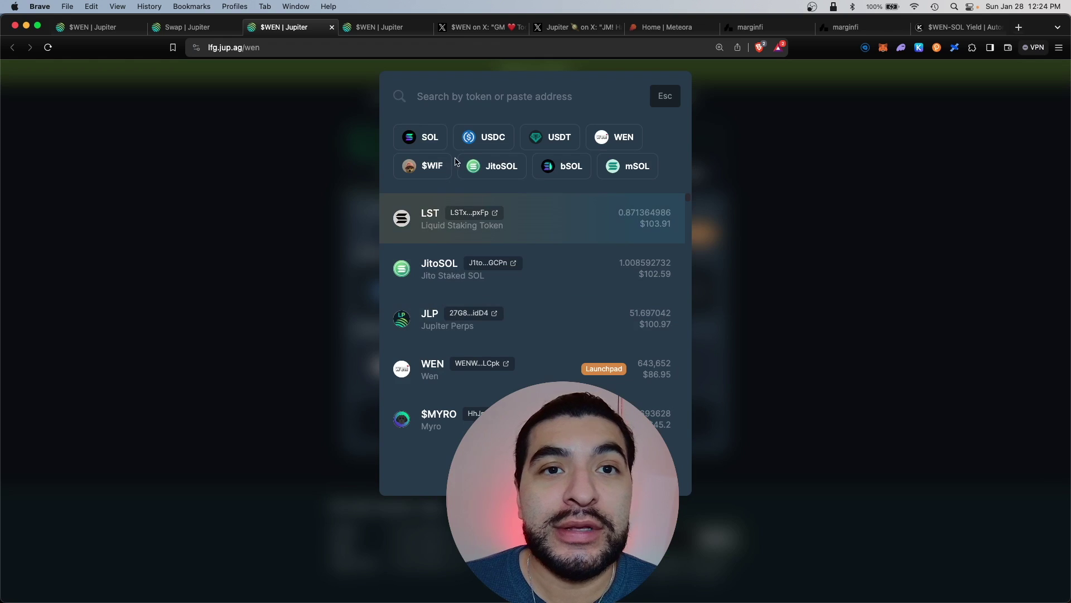
click(424, 139)
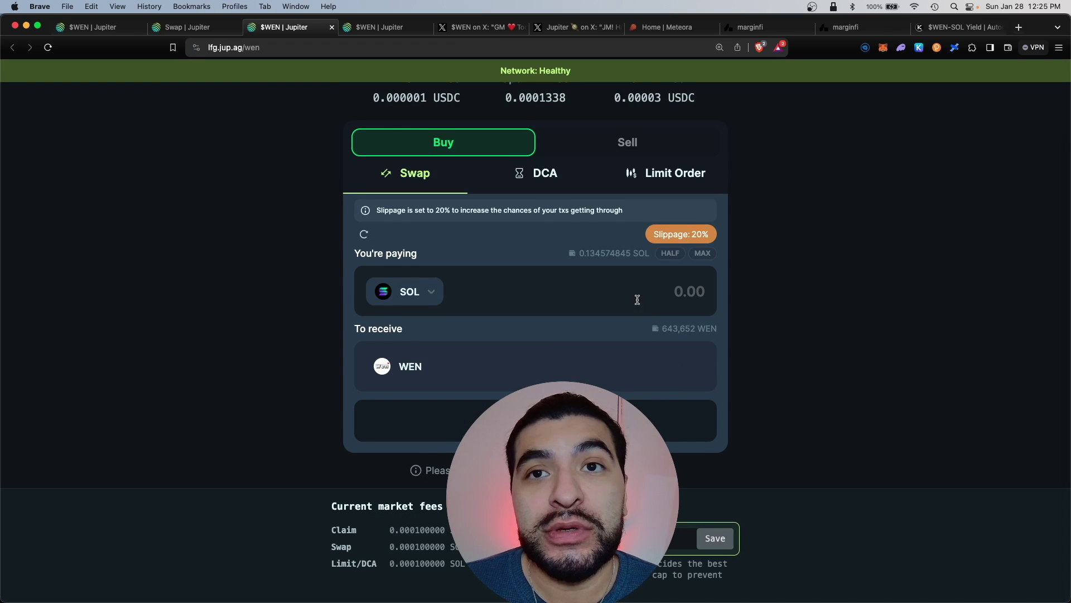
scroll(636, 299, down, 1)
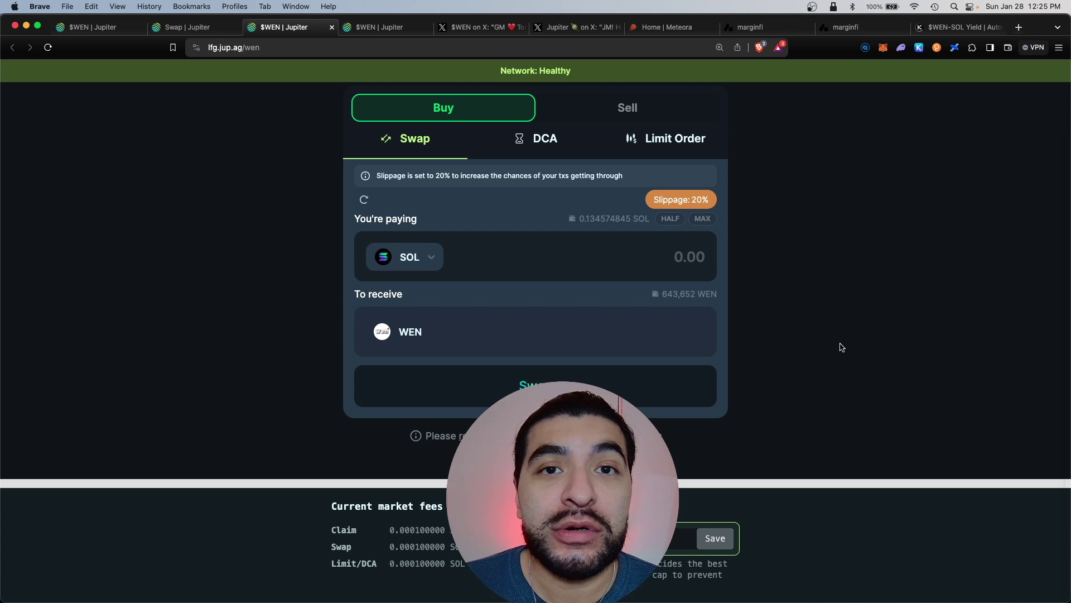
- Glance at the marginfi and Kamino tabs, then return to the WEN page's $WEN in DeFi section
click(845, 27)
click(971, 28)
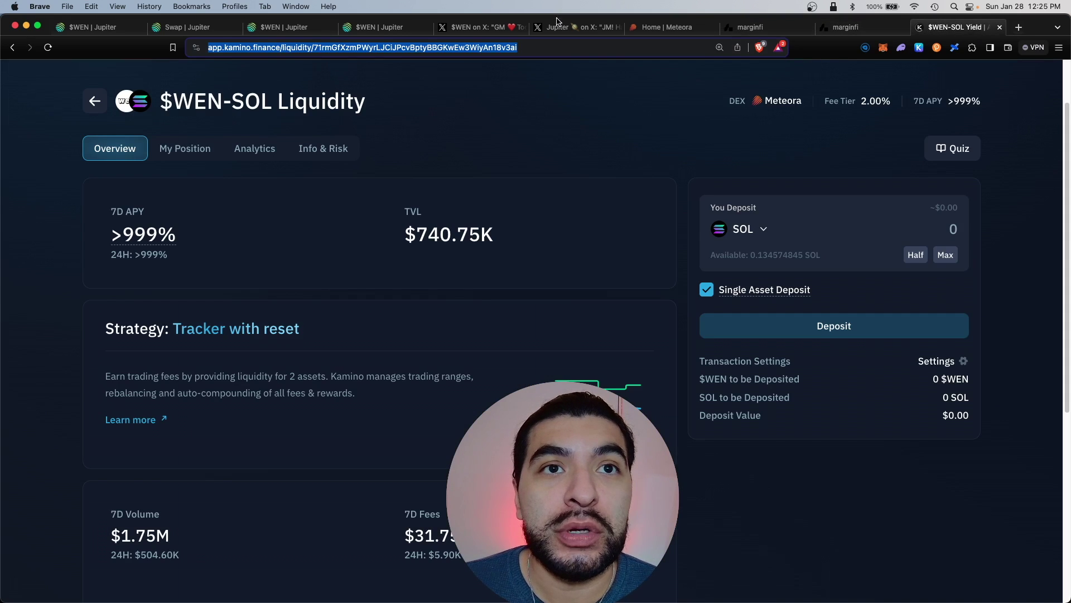
key(super+3)
scroll(753, 272, down, 5)
scroll(752, 274, down, 3)
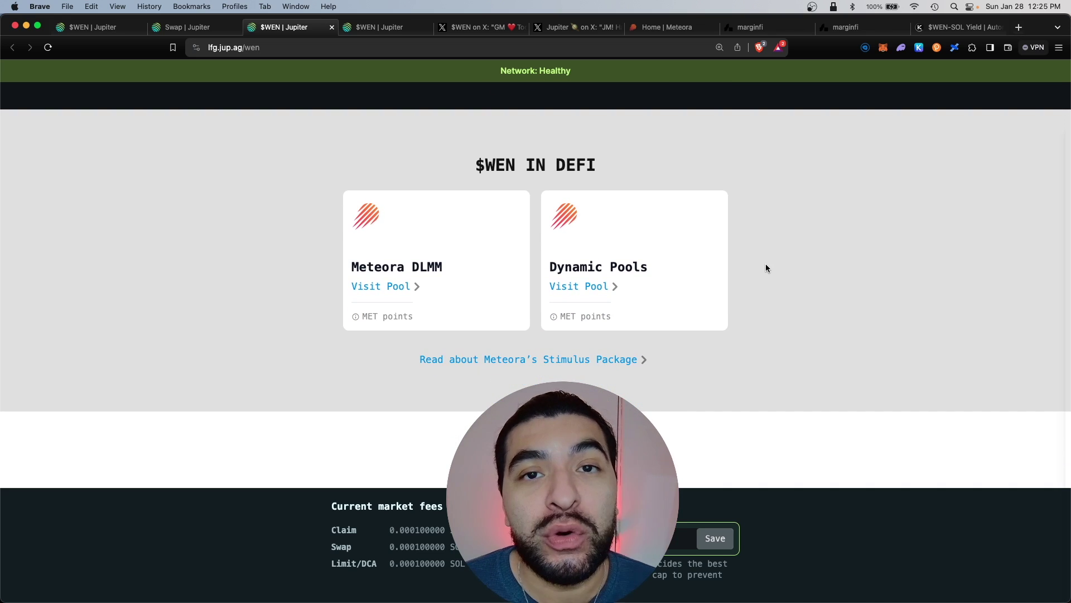
- Open Meteora's WEN-USDC DLMM pool, confirm there are no positions, and bring up Add Liquidity
click(384, 294)
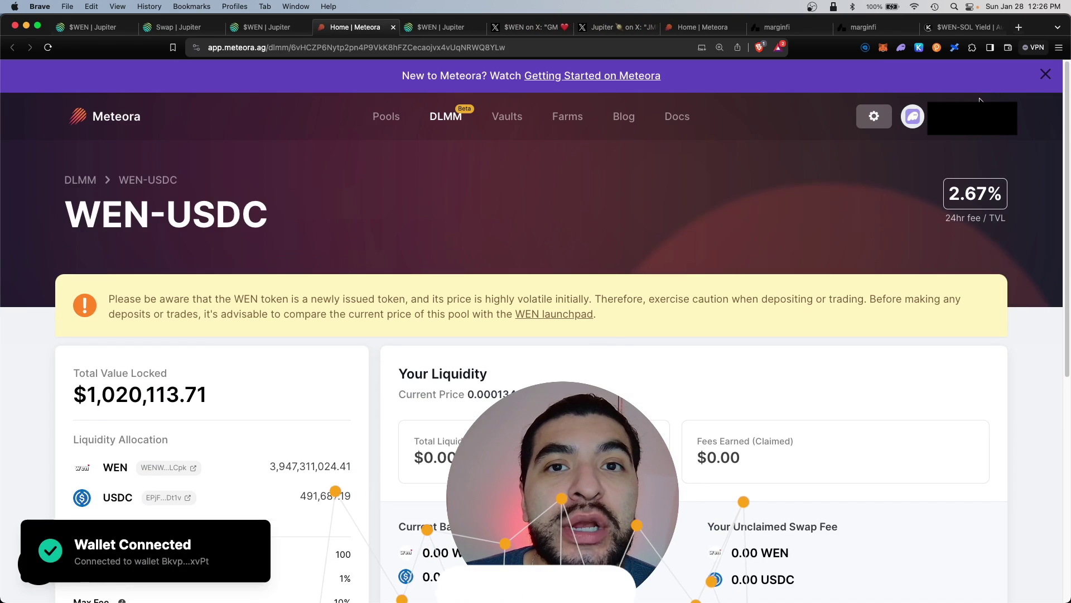
scroll(416, 220, down, 2)
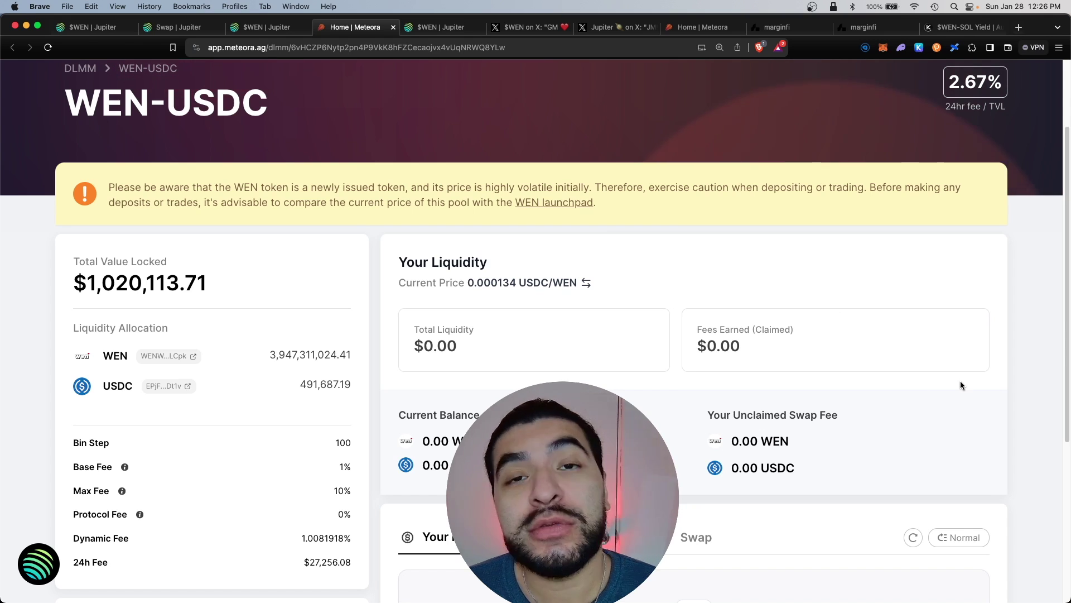
scroll(755, 317, down, 5)
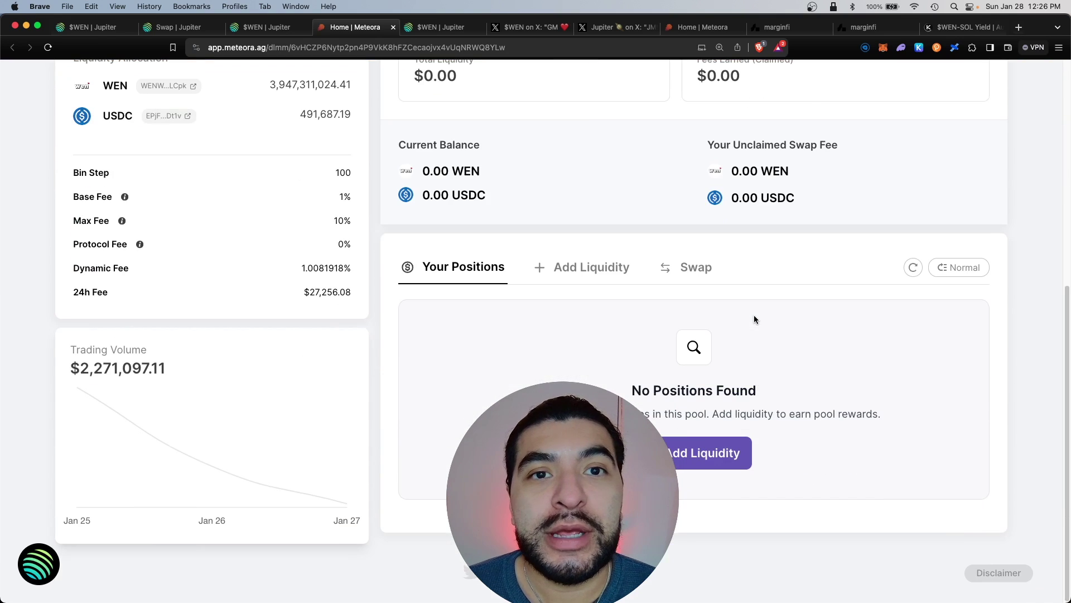
click(702, 454)
- Deposit 100000 WEN as Spot liquidity into the WEN-USDC pool and approve the transaction
scroll(606, 324, down, 1)
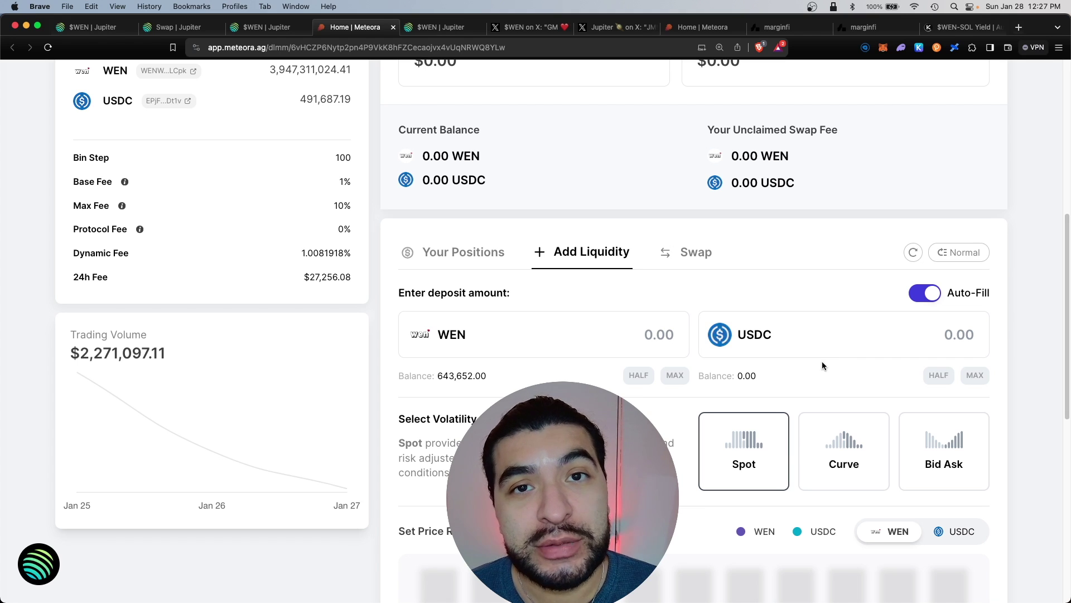
click(658, 323)
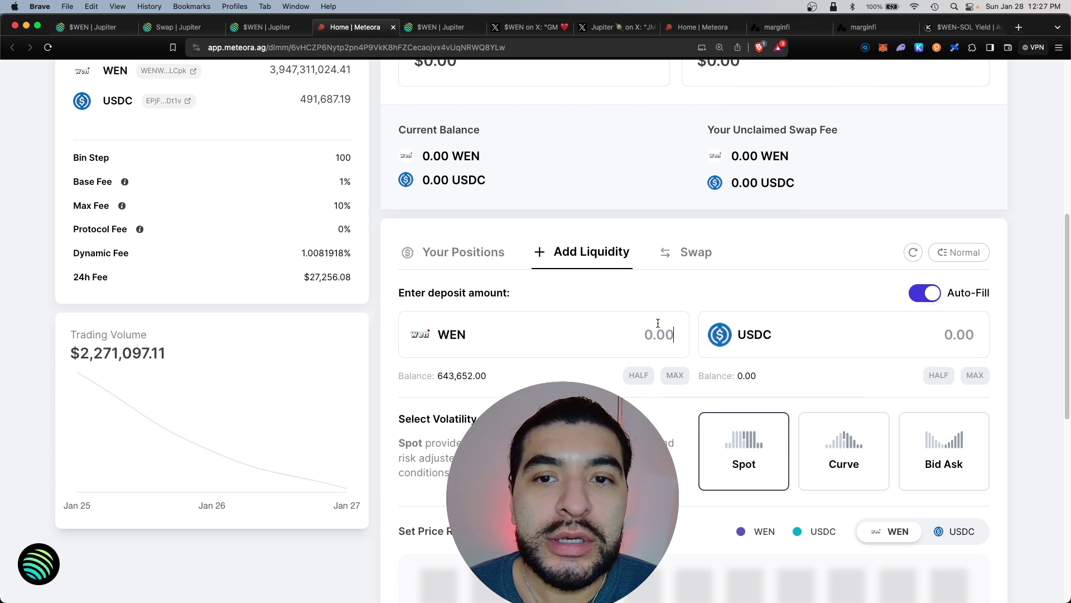
text(100000)
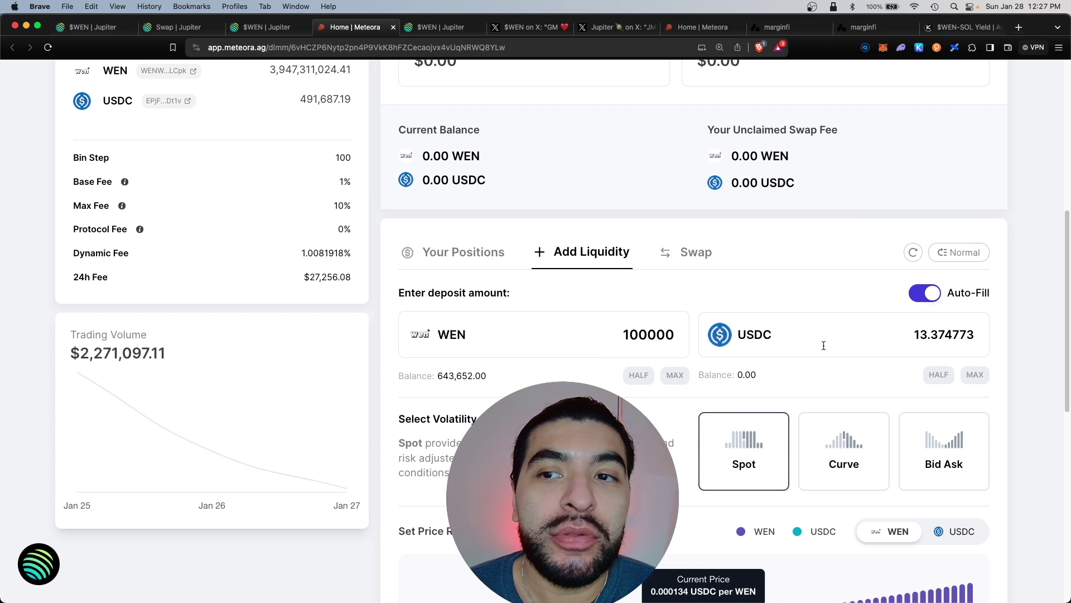
scroll(790, 337, down, 3)
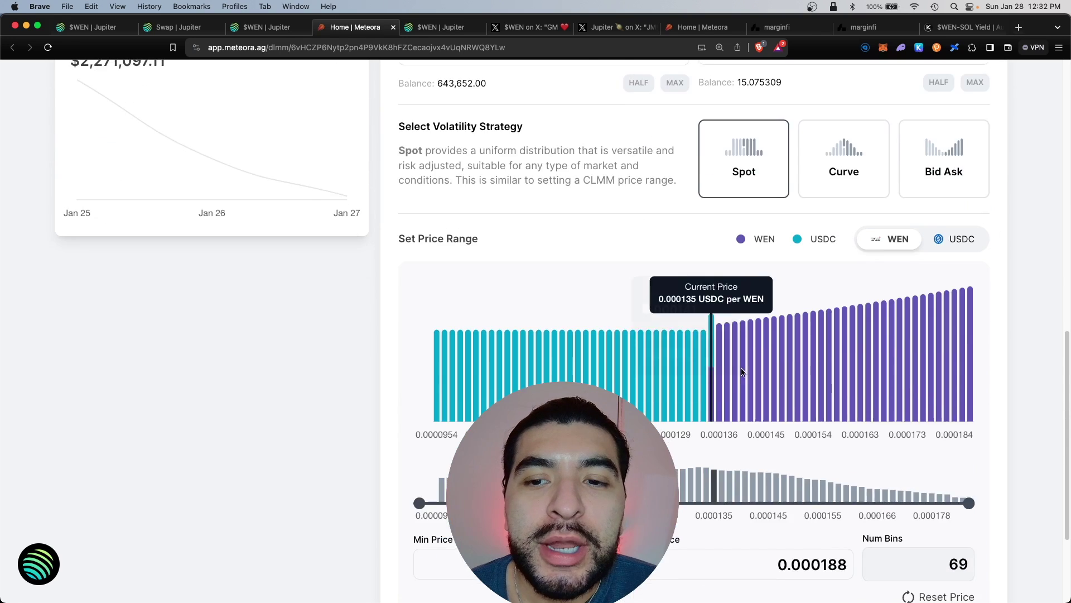
scroll(702, 410, down, 2)
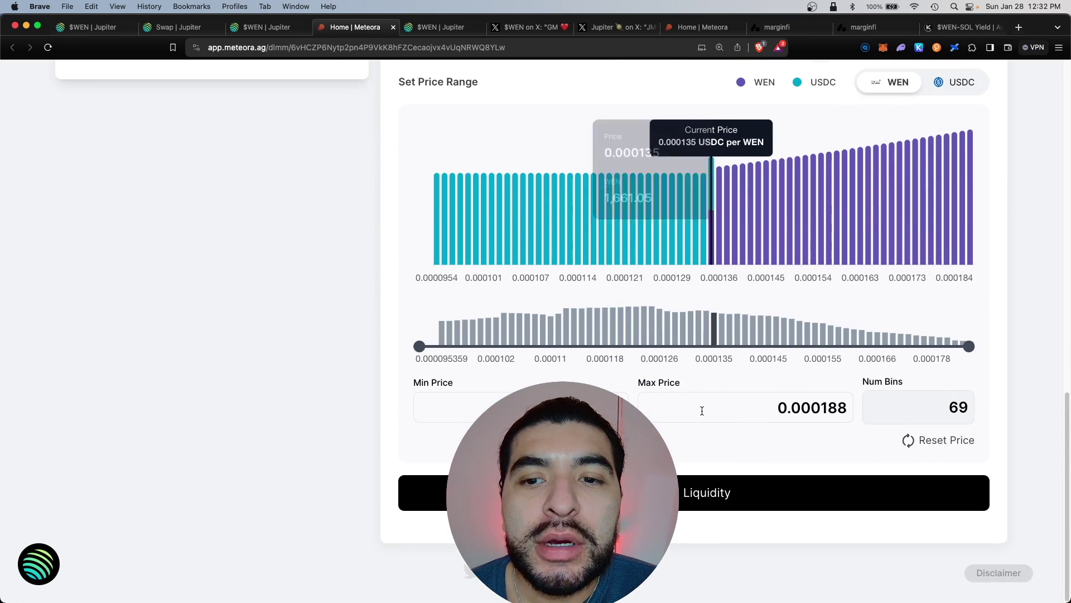
click(710, 498)
click(1032, 279)
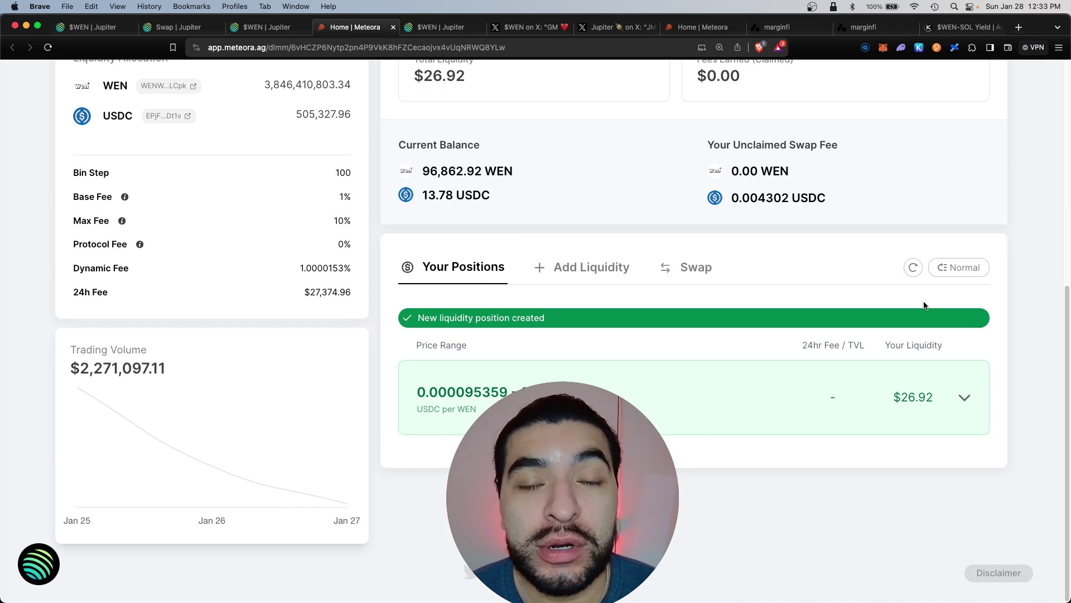
- Review the new position (95,073.32 WEN, 14.03 USDC), then close the duplicate Meteora tab for marginfi
click(963, 396)
scroll(1045, 342, down, 2)
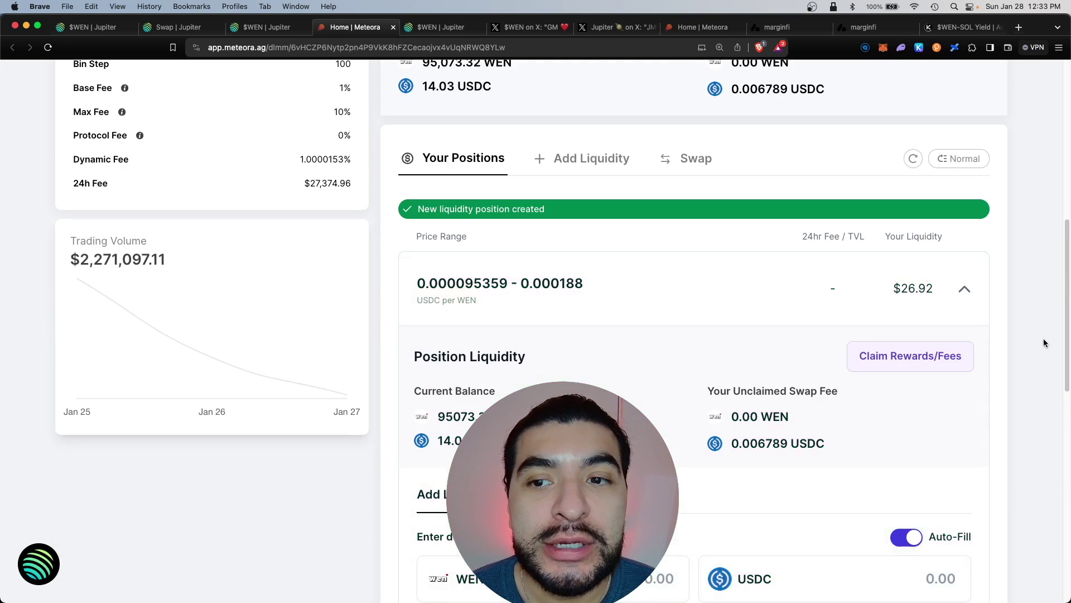
scroll(564, 237, down, 5)
click(540, 211)
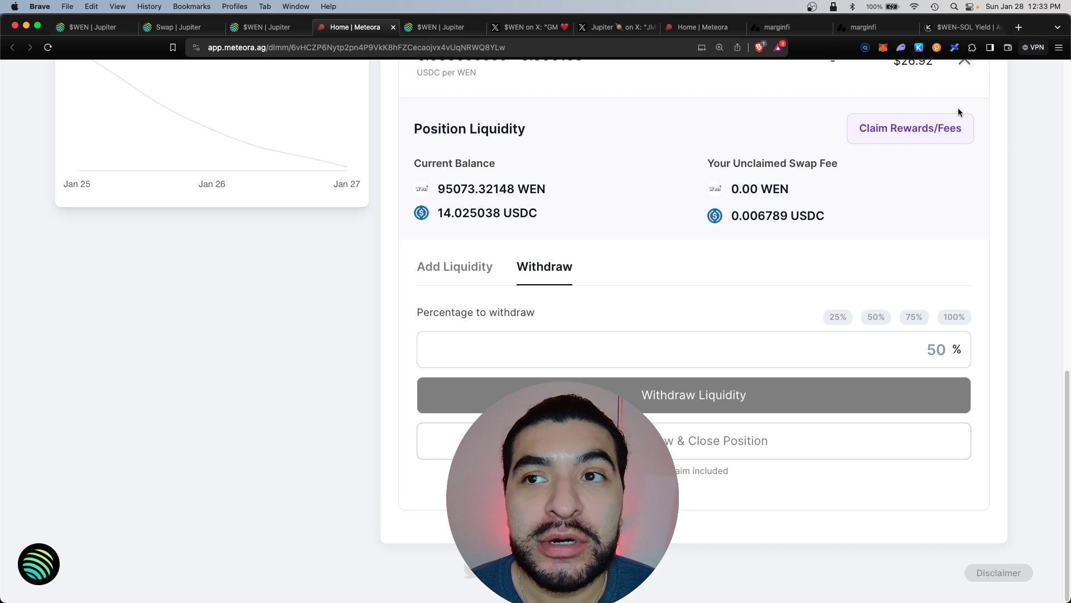
click(739, 27)
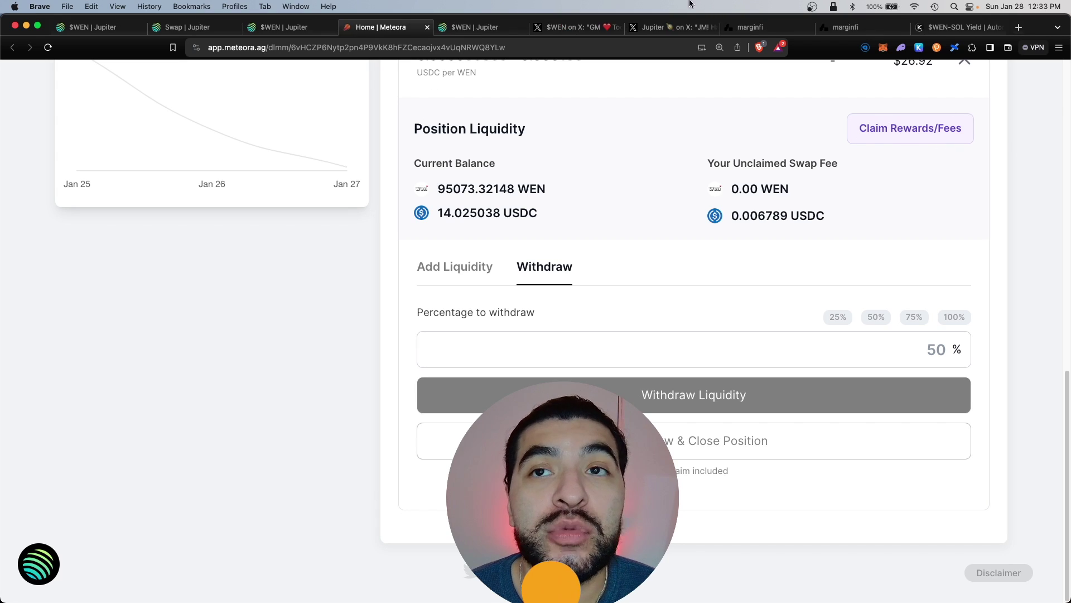
click(761, 25)
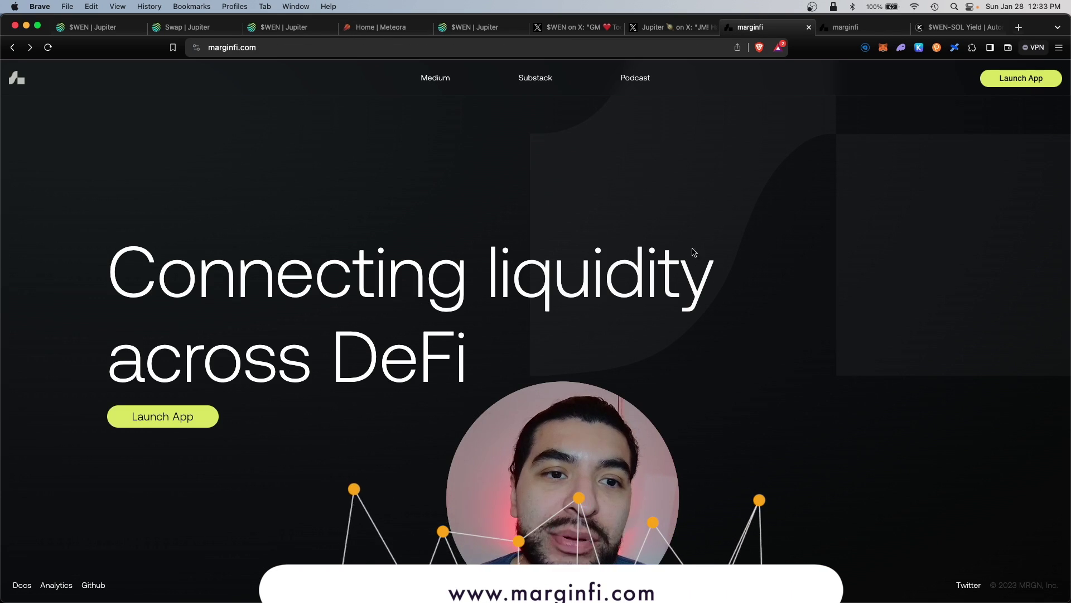
- Open the marginfi app, check the points totals, then filter the lend page to Isolated pools
key(ctrl+Tab)
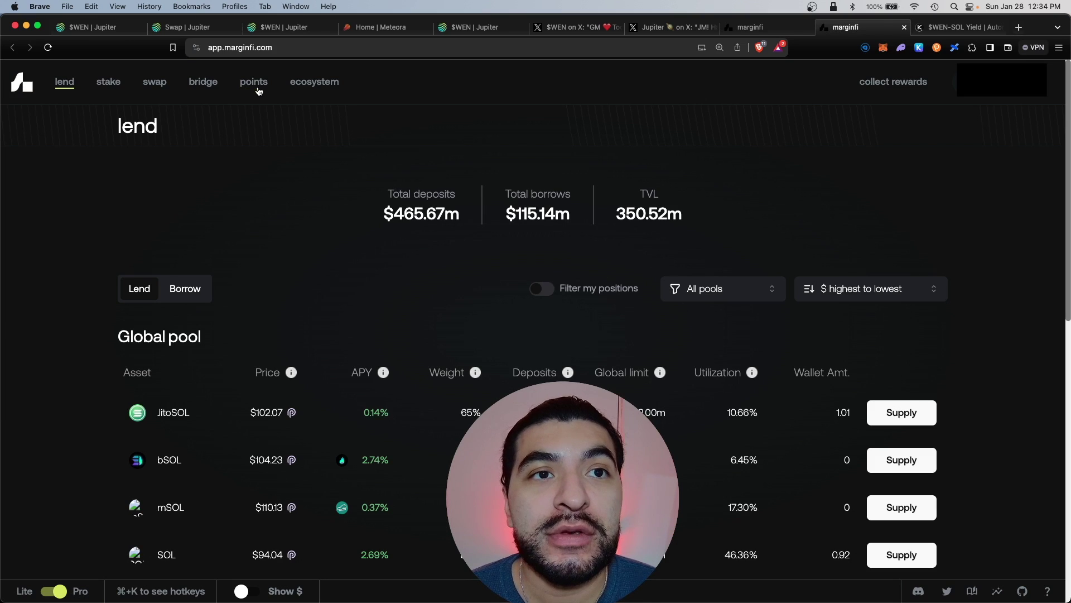
click(254, 83)
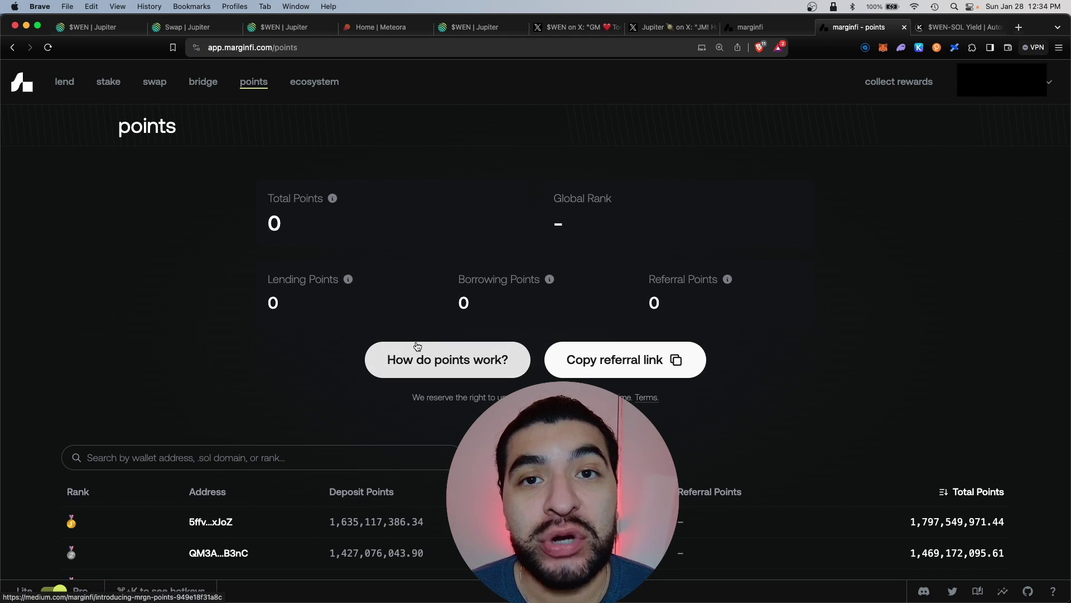
click(65, 83)
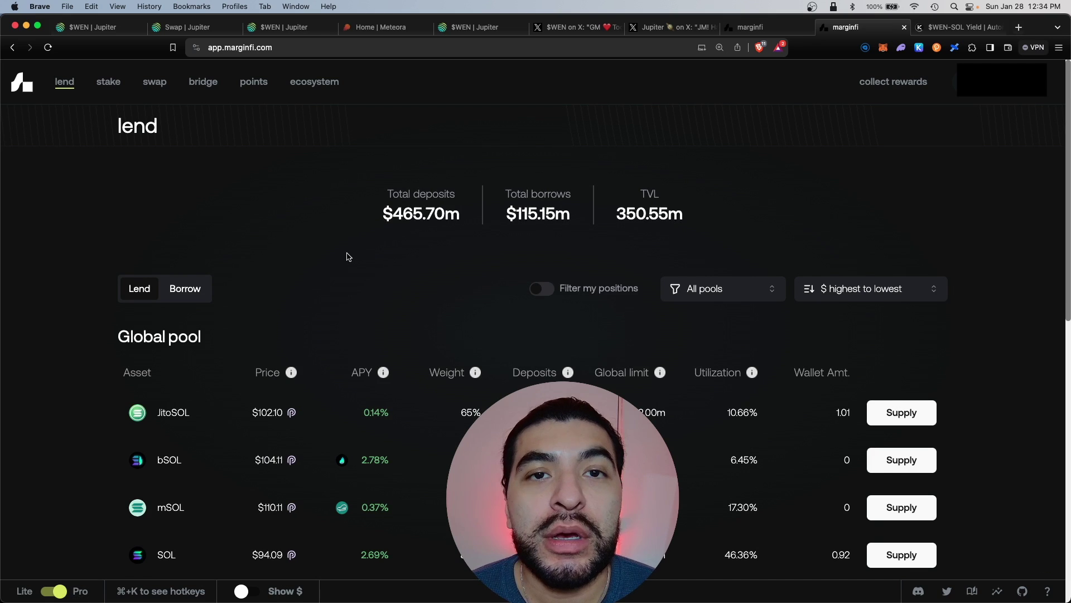
click(757, 287)
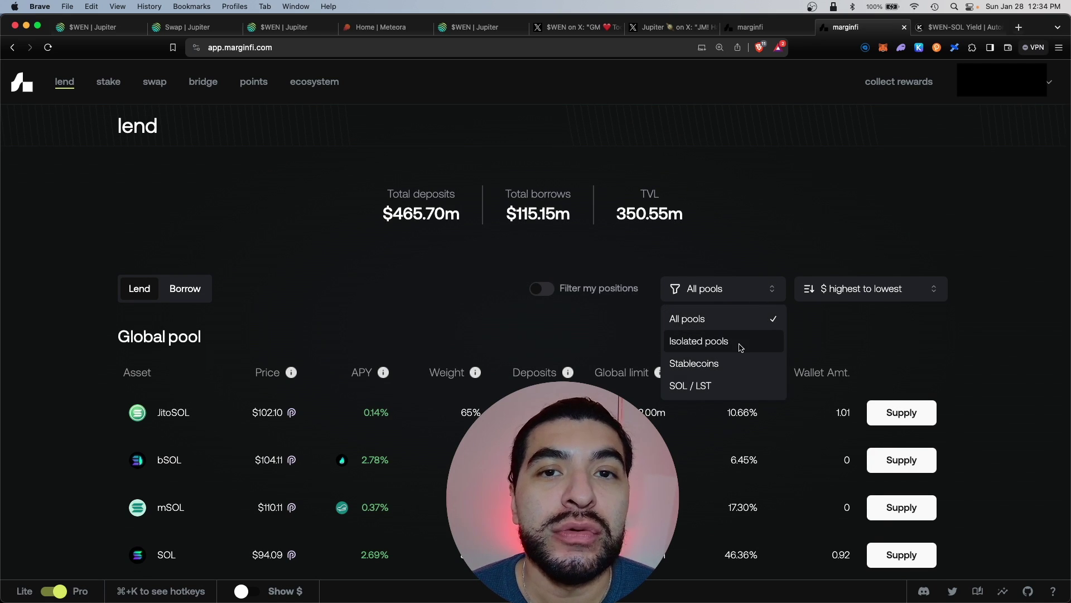
click(740, 347)
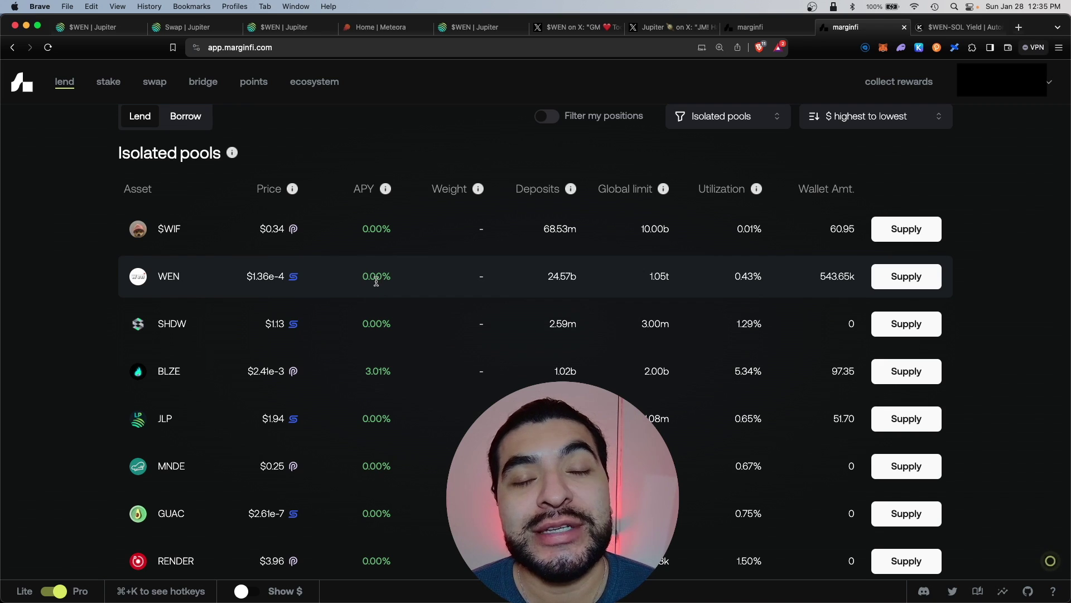
- Supply 100,000 WEN to marginfi's isolated WEN pool and approve the transaction in the wallet
scroll(376, 279, down, 1)
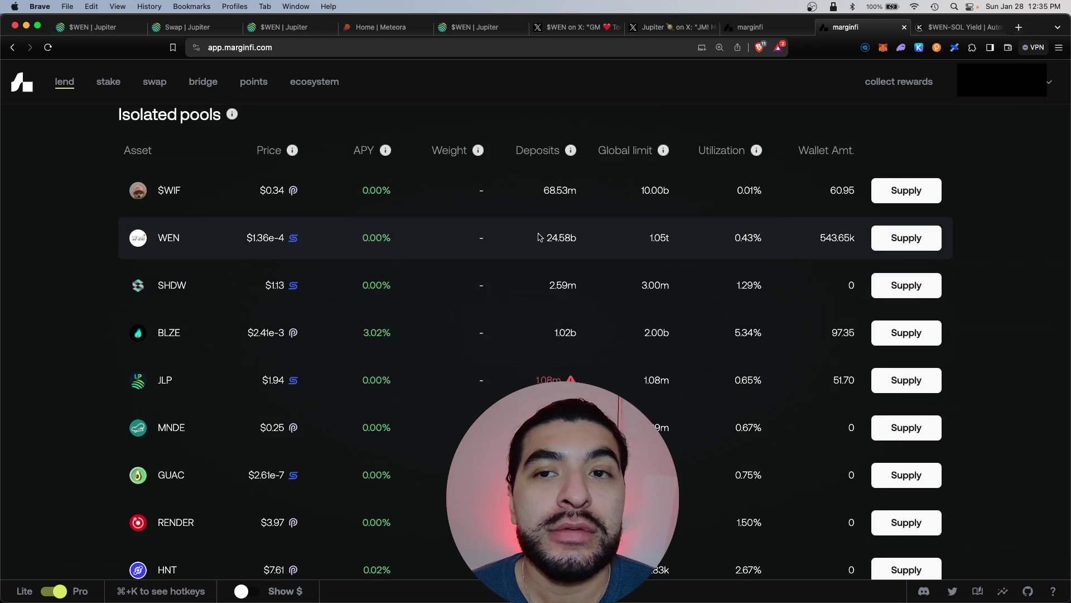
click(877, 237)
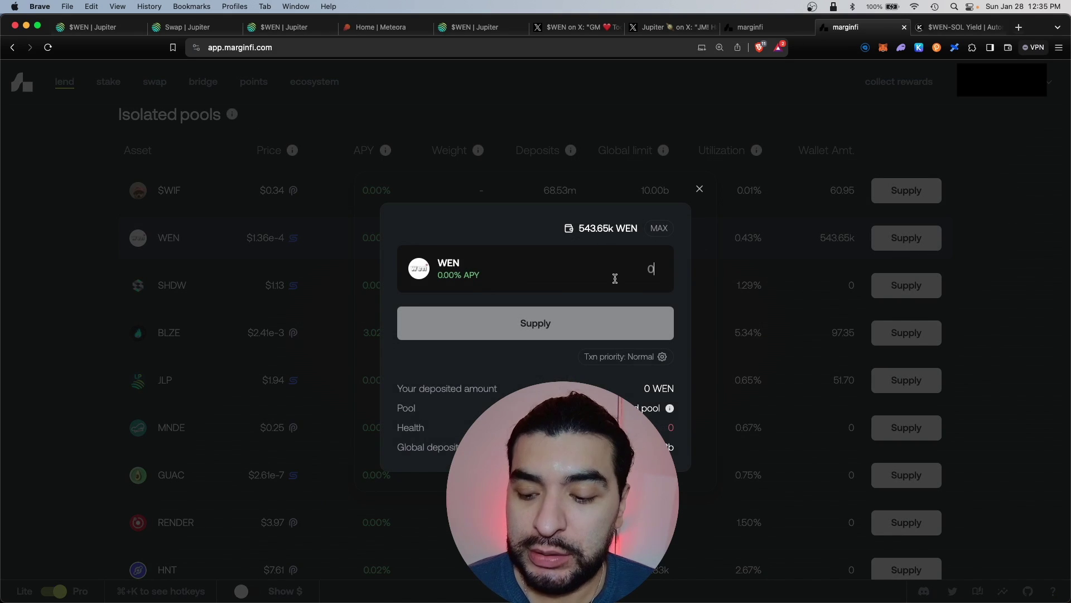
text(100)
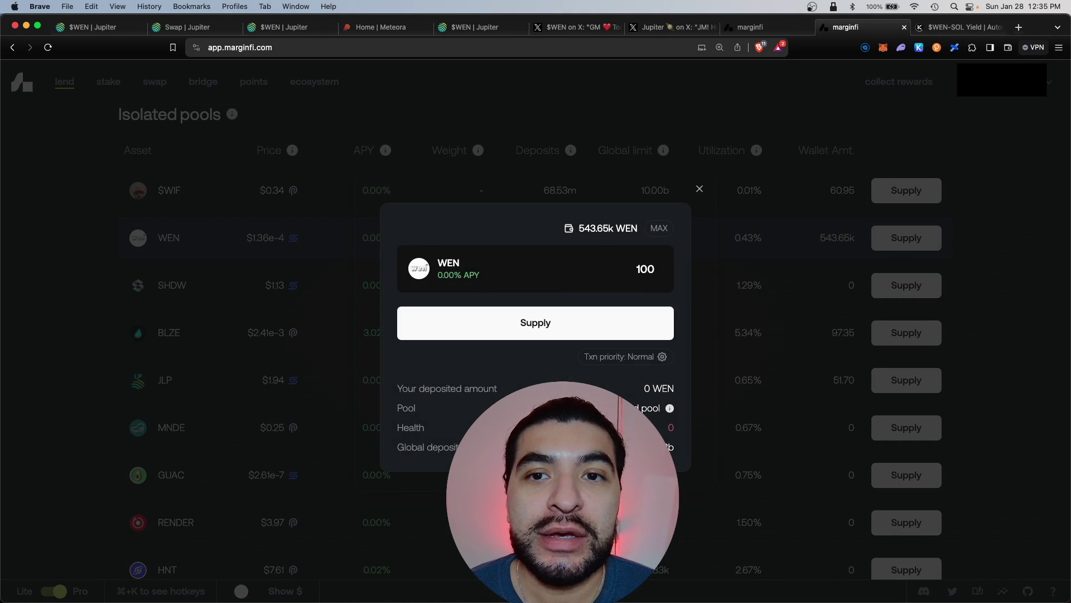
text(,000)
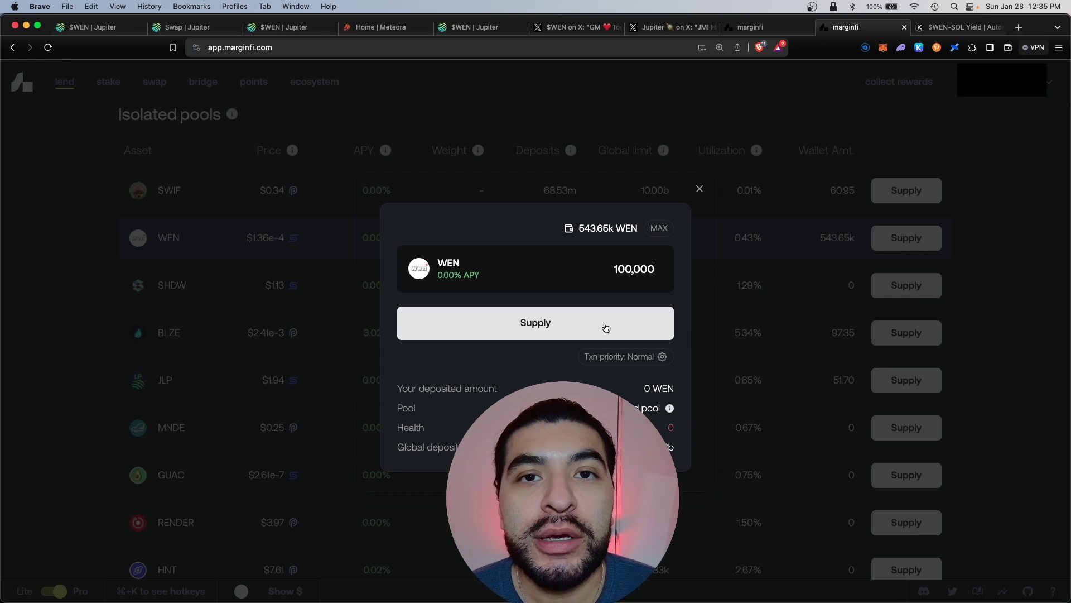
click(606, 328)
click(1031, 346)
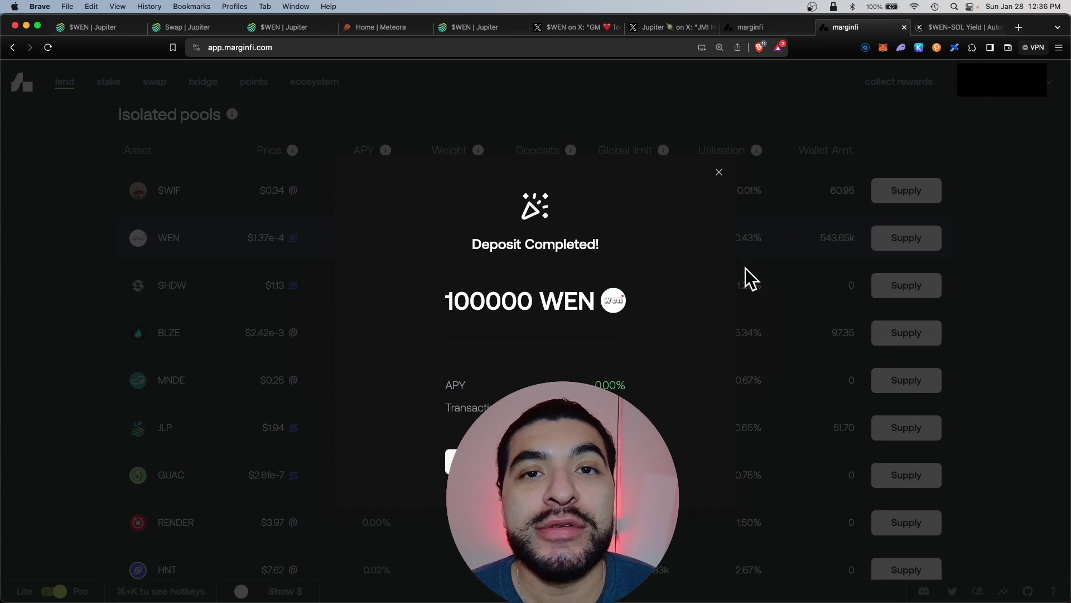
click(719, 172)
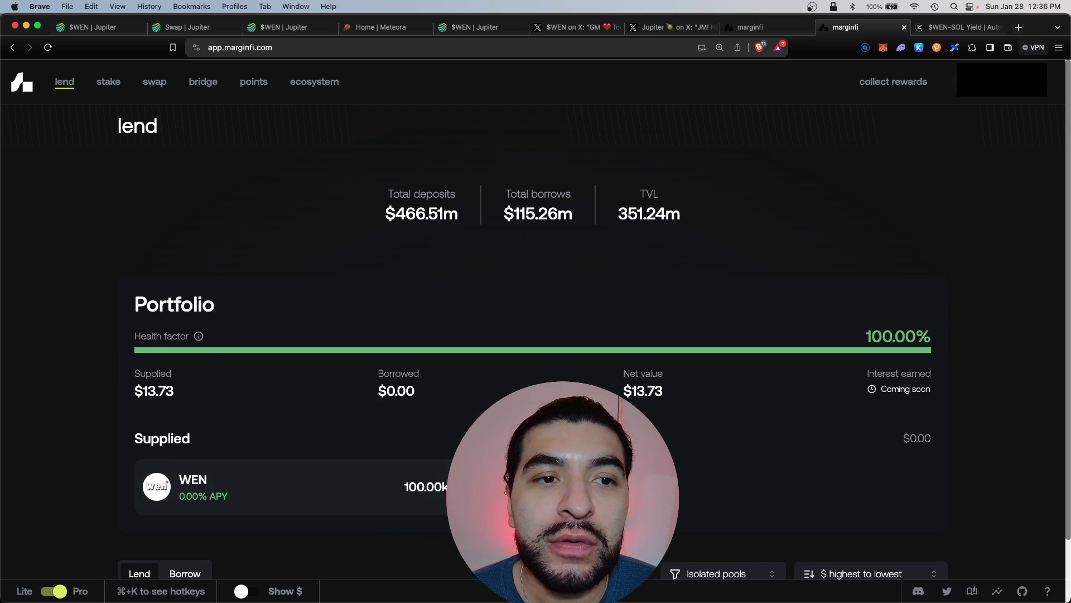
- Check the 100.00k WEN position with isolated pools still filtered, then switch to Kamino
scroll(40, 176, down, 8)
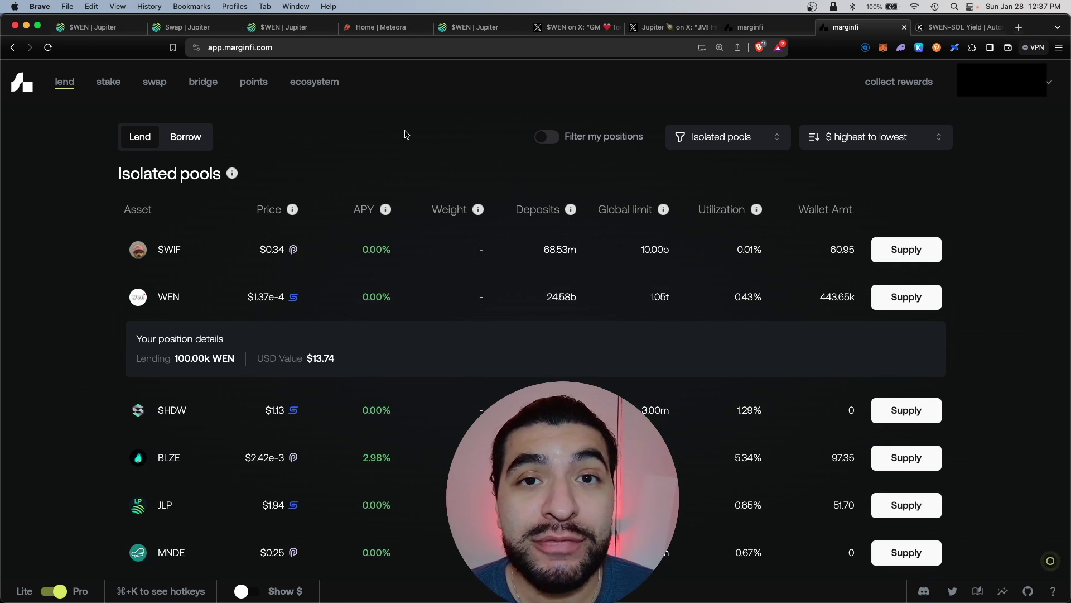
click(726, 137)
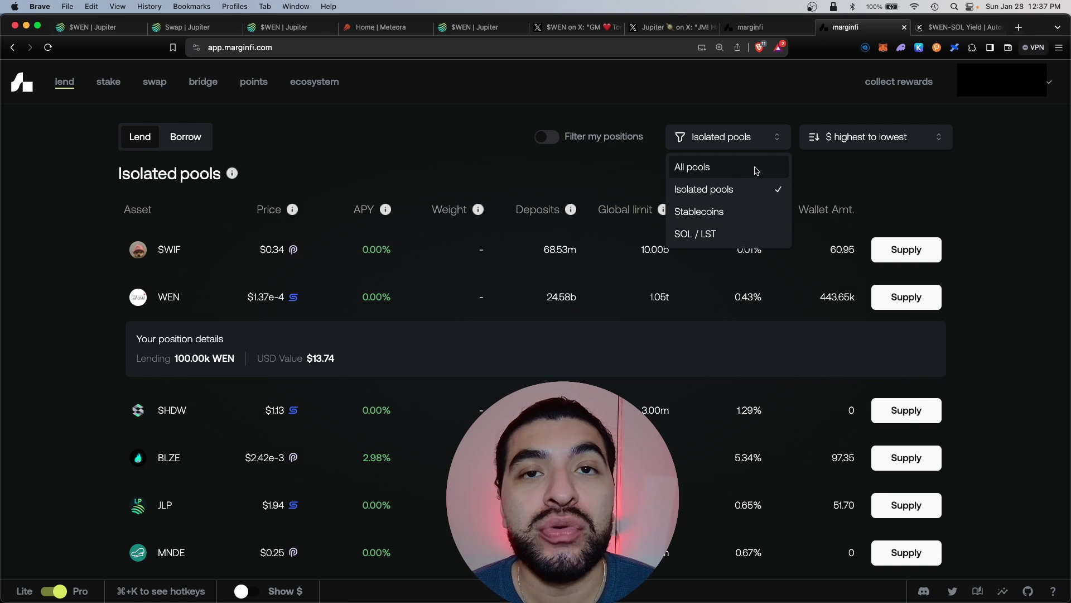
click(801, 232)
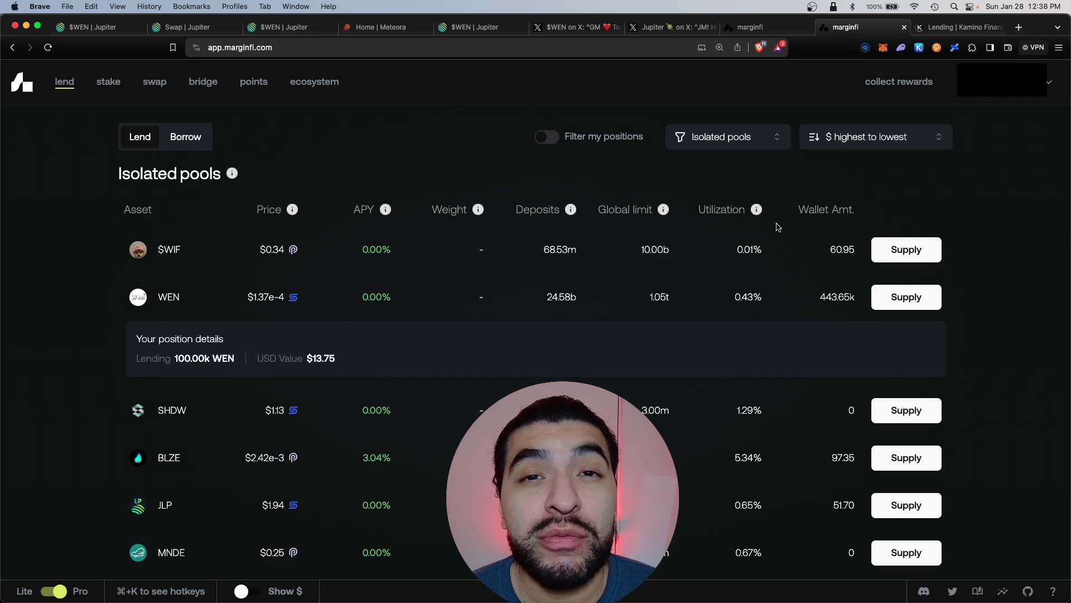
click(954, 29)
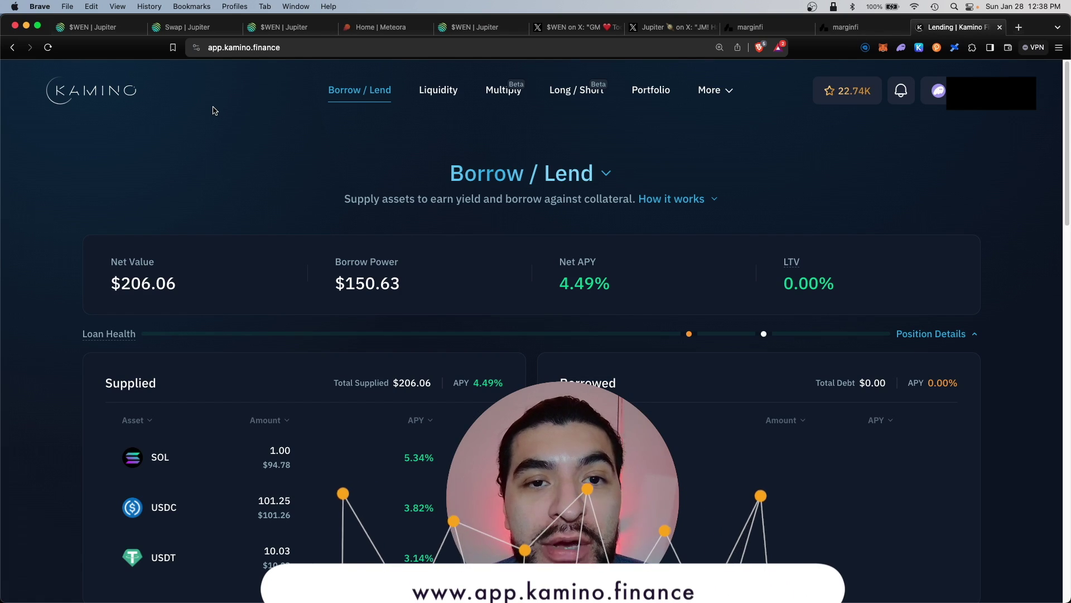
- Go to Kamino's Liquidity vaults list and select the $WEN-SOL vault
click(448, 94)
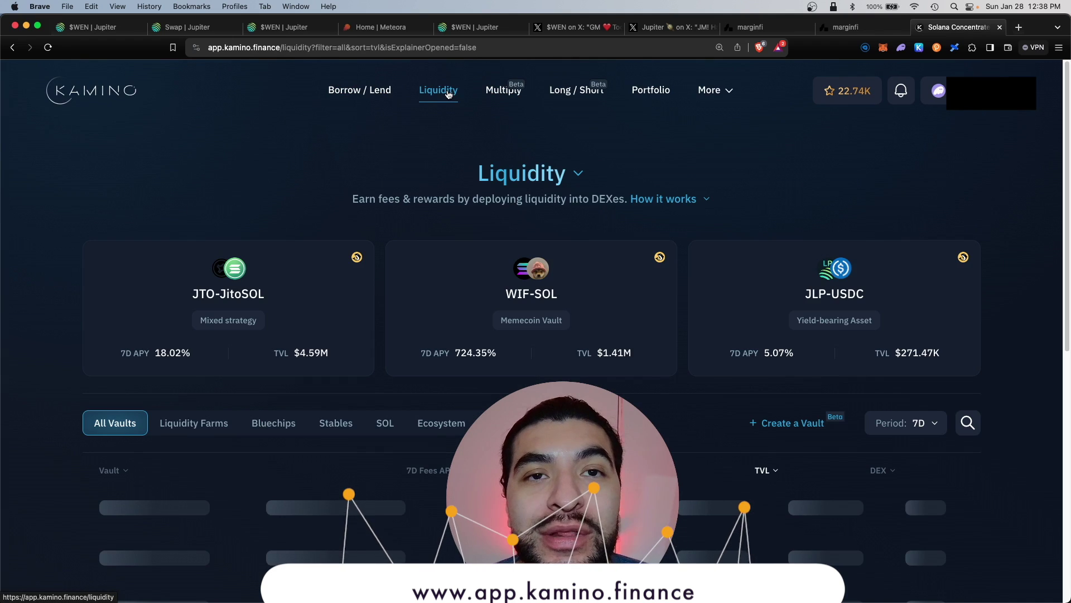
scroll(448, 96, down, 15)
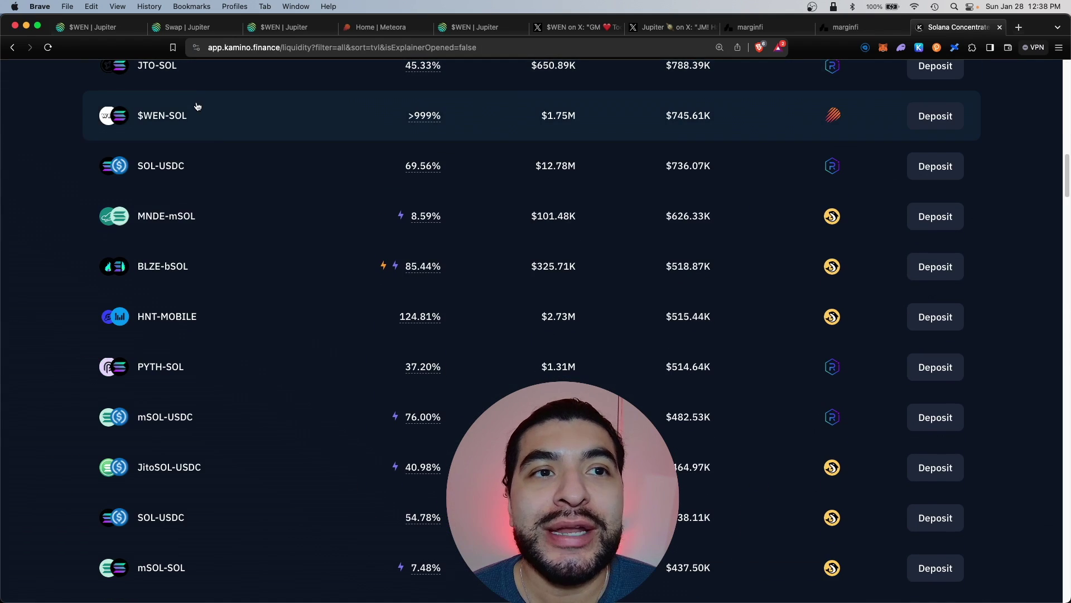
click(246, 126)
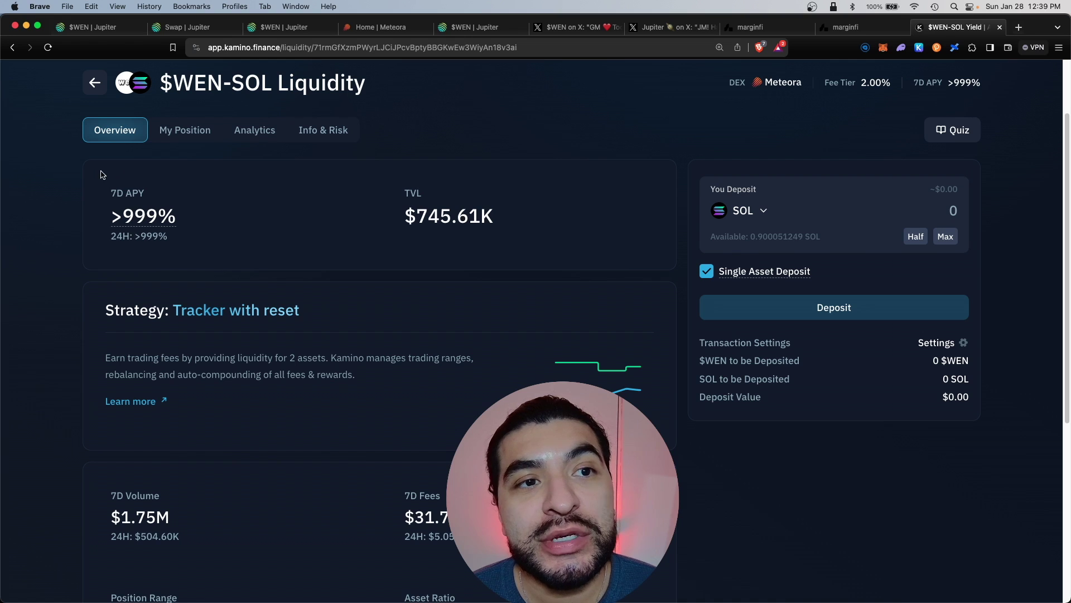
mouse_move(142, 224)
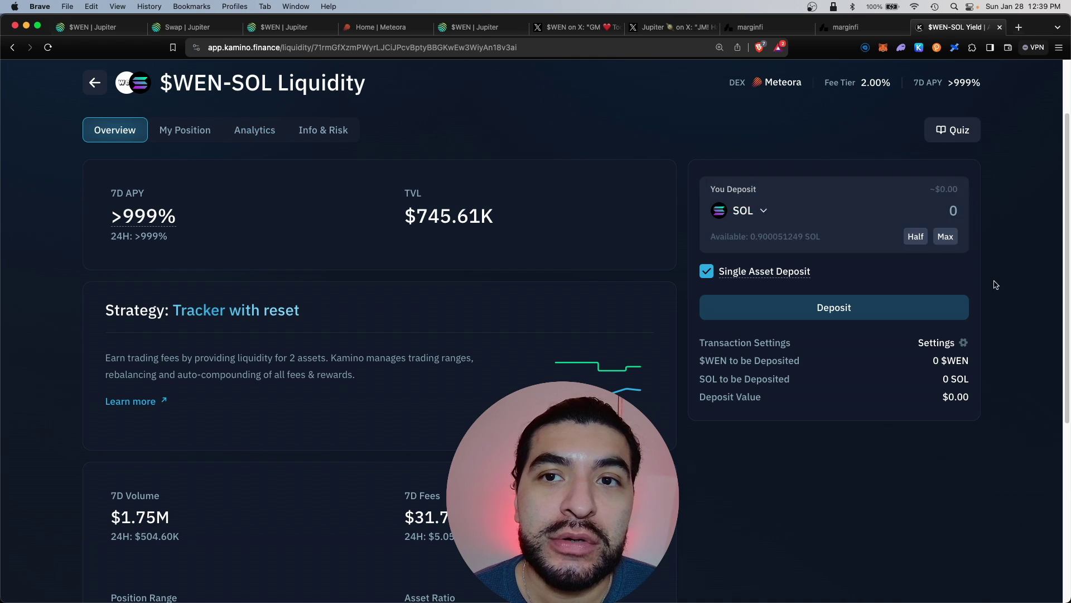
- Deposit 100000 $WEN instead of SOL into the vault, approve it, then switch to the X post tab
click(763, 212)
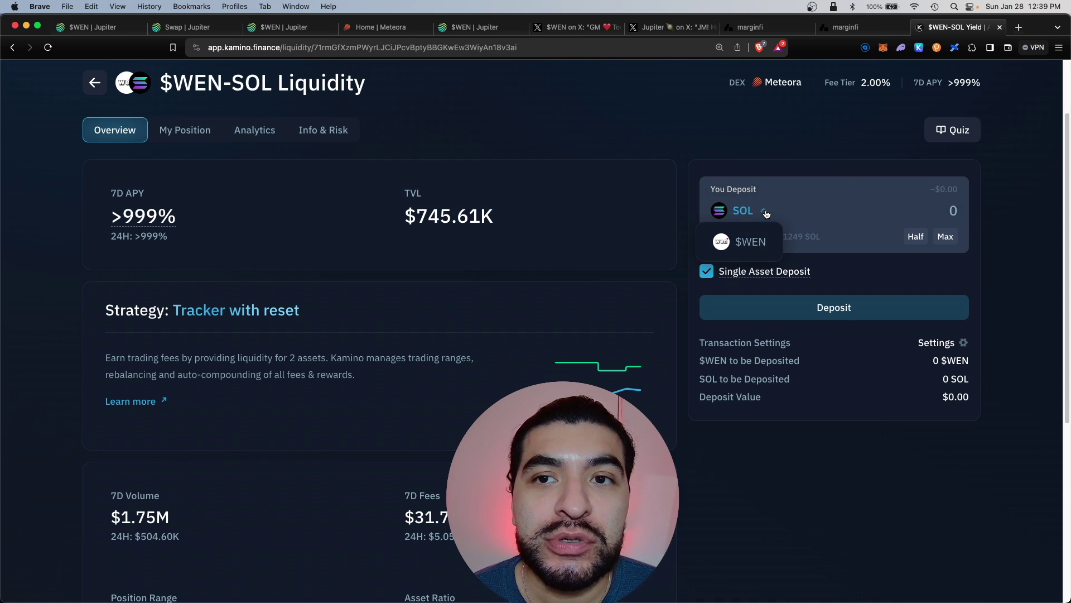
click(750, 243)
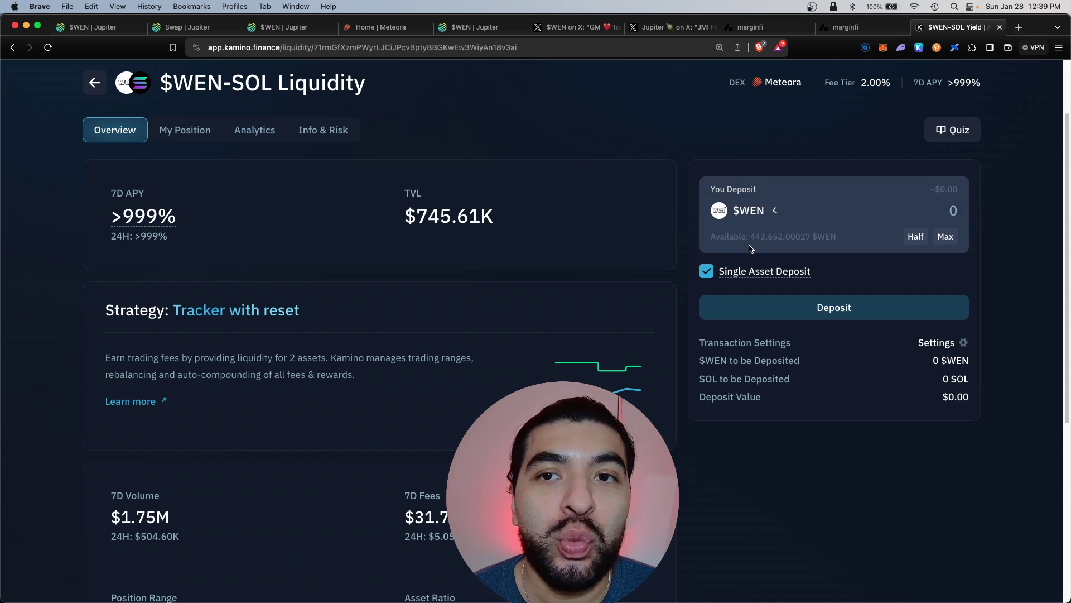
click(941, 207)
text(100000)
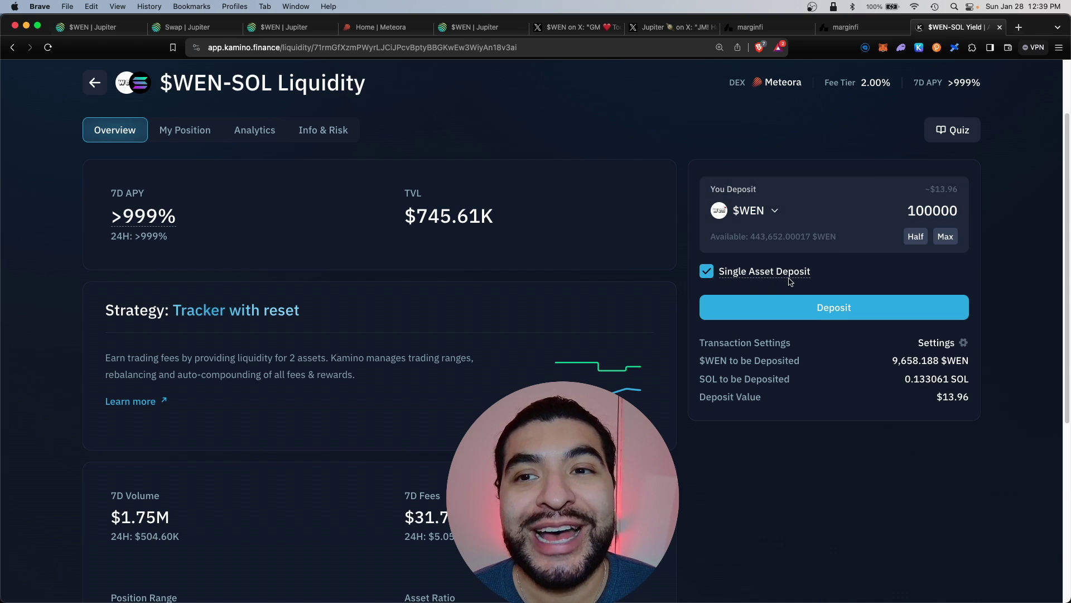
click(850, 309)
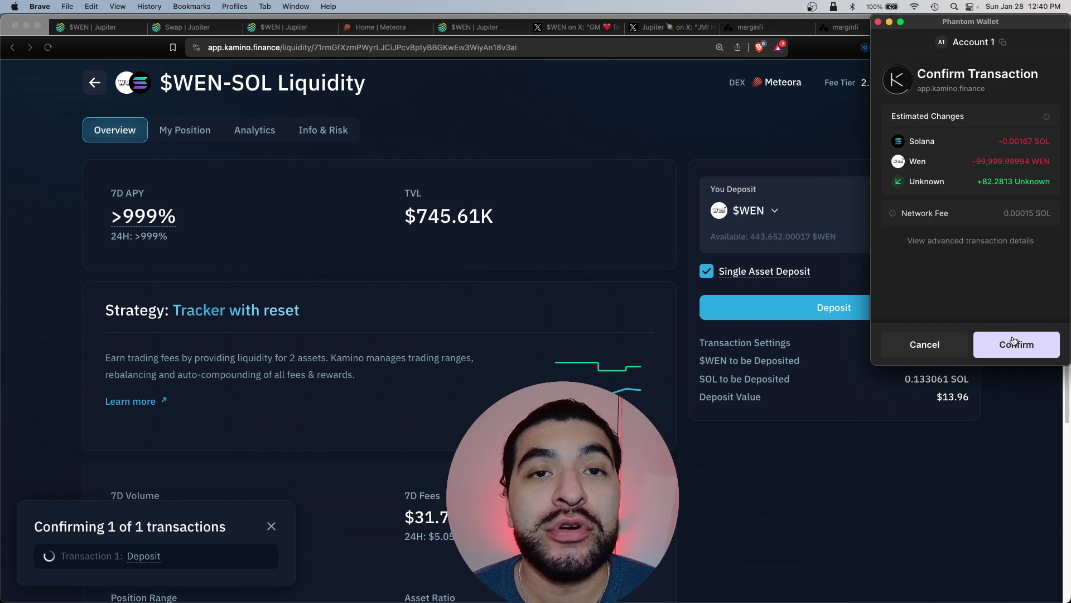
click(1009, 342)
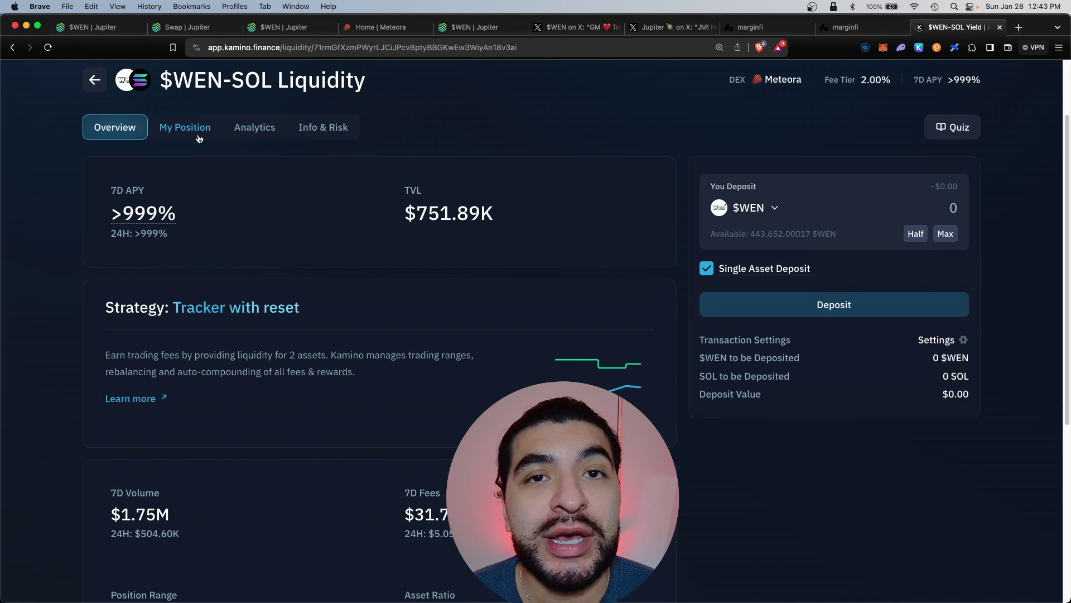
scroll(198, 139, up, 3)
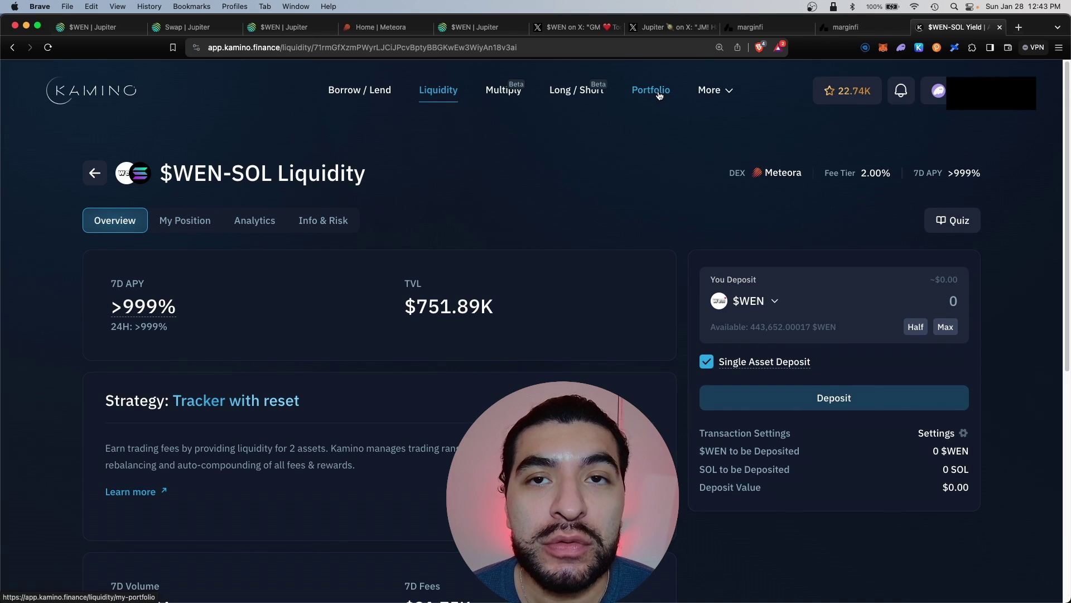
key(super+3)
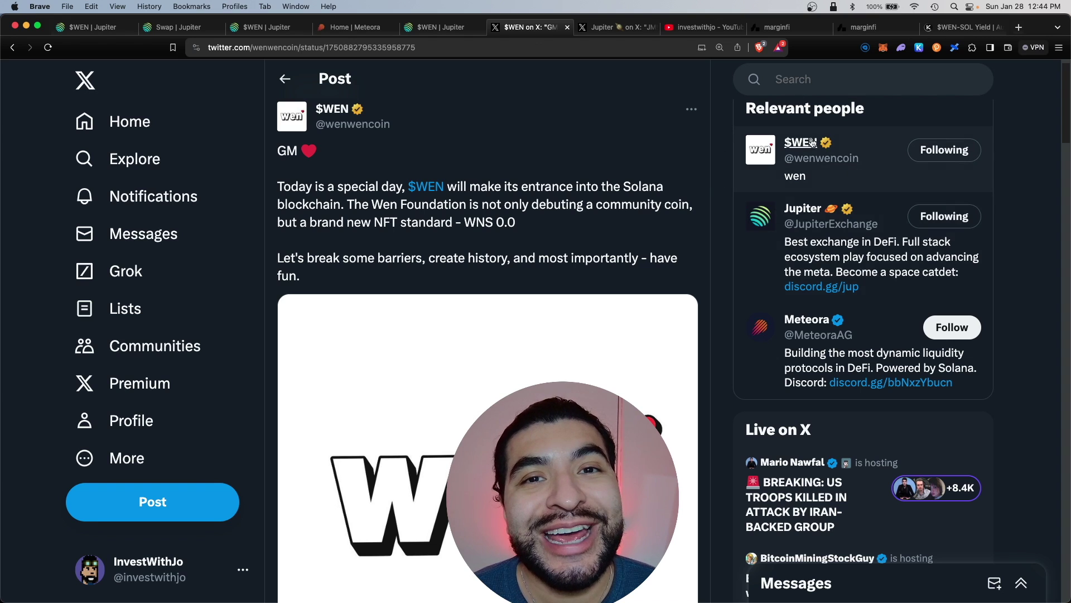
- Move from Jupiter's airdrop reminder post on X to the creator's YouTube videos page
key(ctrl+Tab)
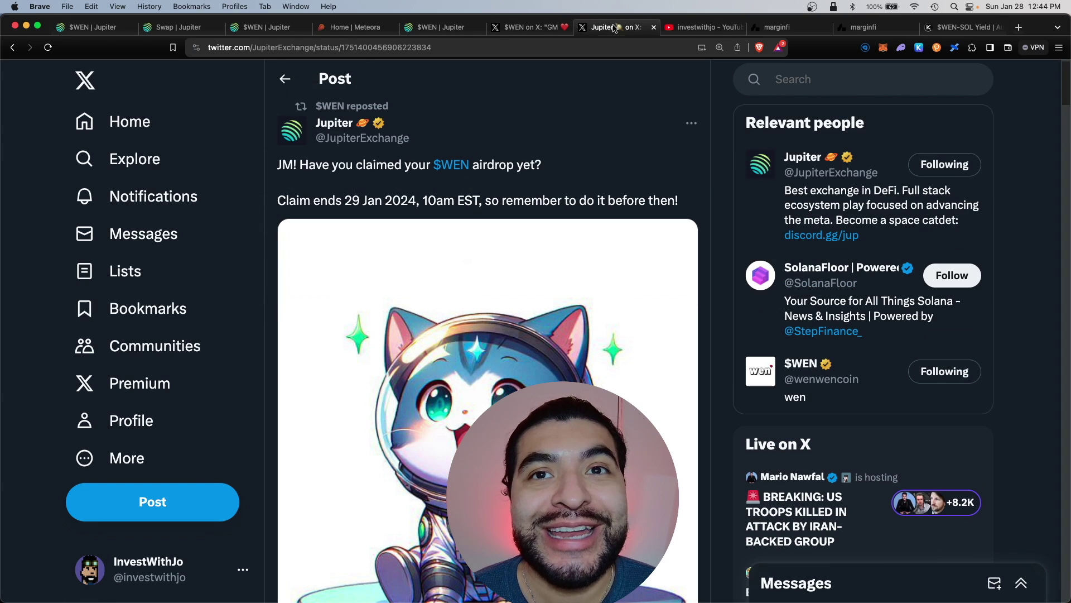
click(677, 28)
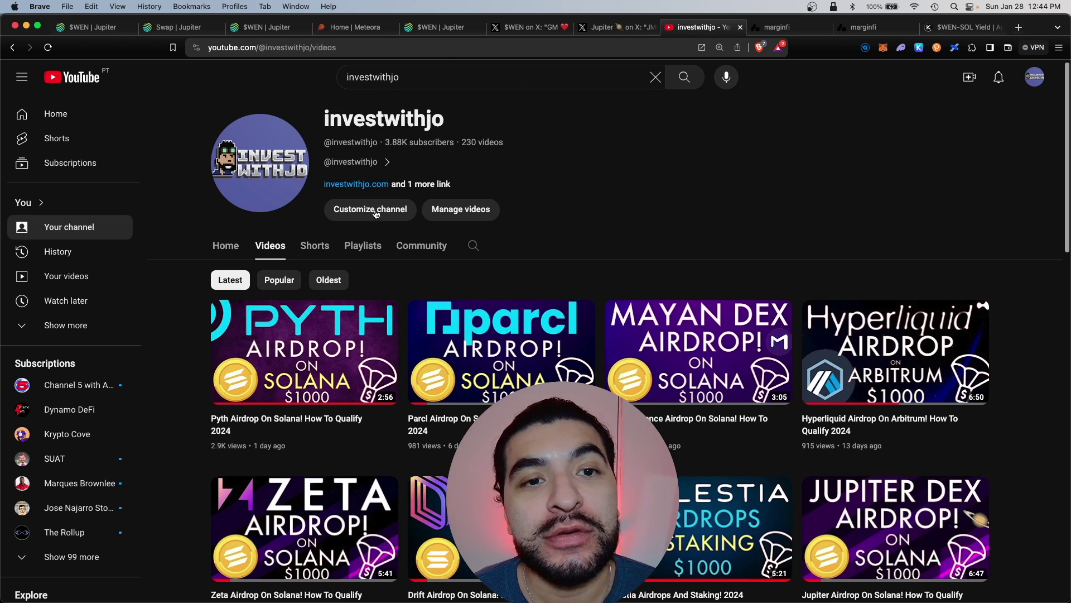
- Switch via the Jupiter swap tab back to the $WEN claim page showing 643,652 WEN
key(super+2)
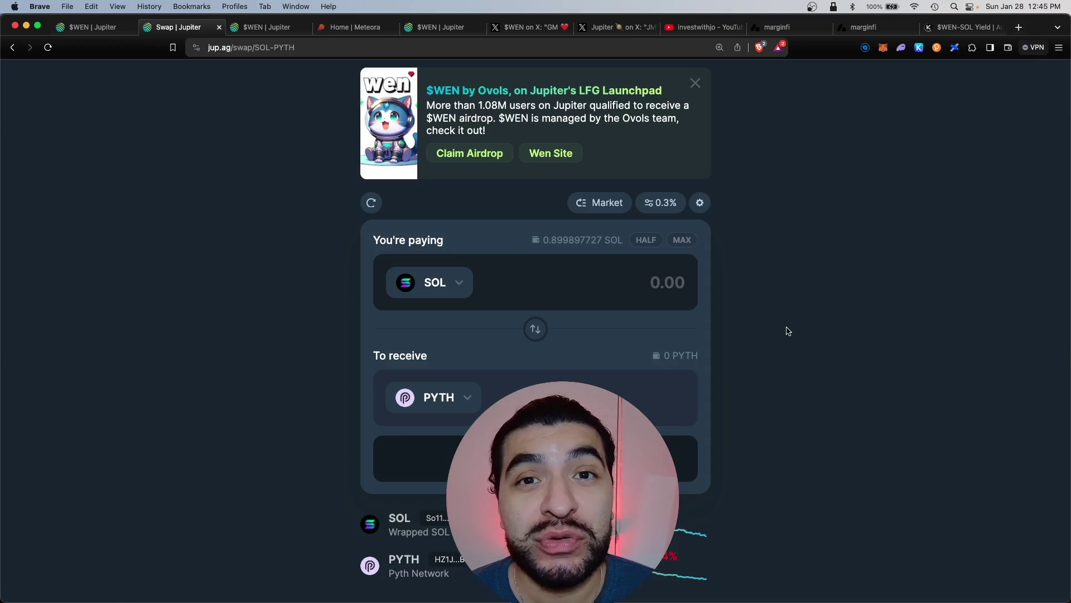
key(super+1)
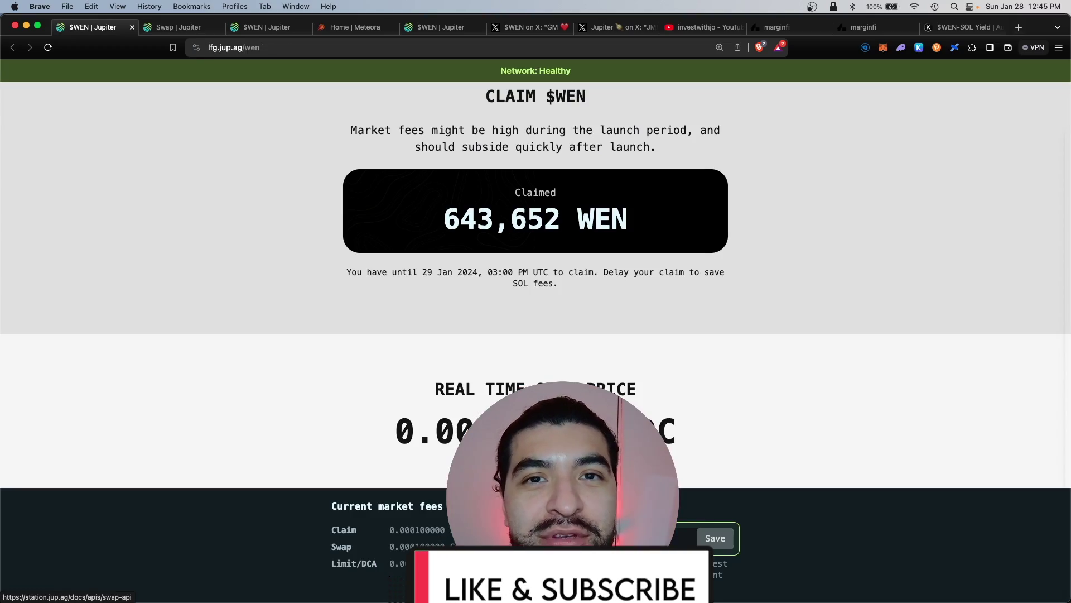